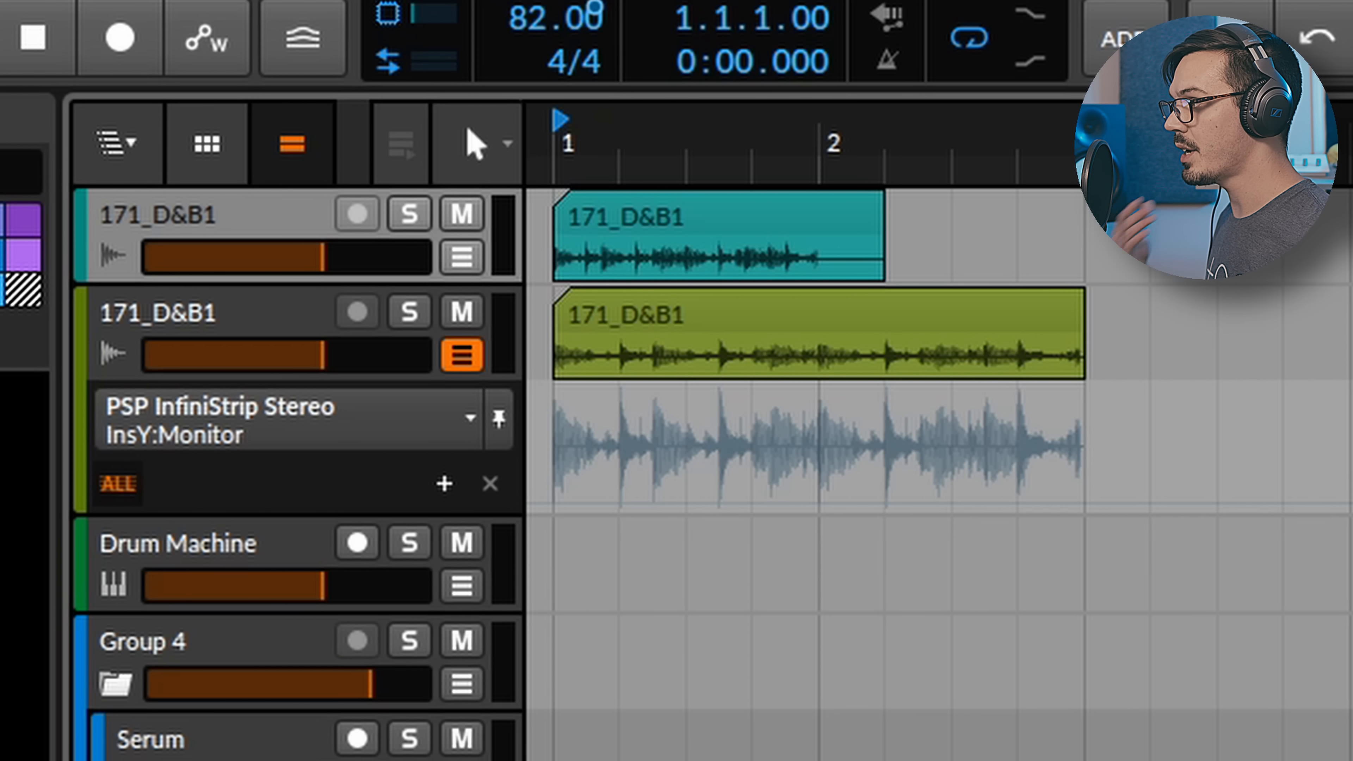
# Solo the upper 171_D&B1 track, play the unprocessed break, and remove the solo
pyautogui.press('s')
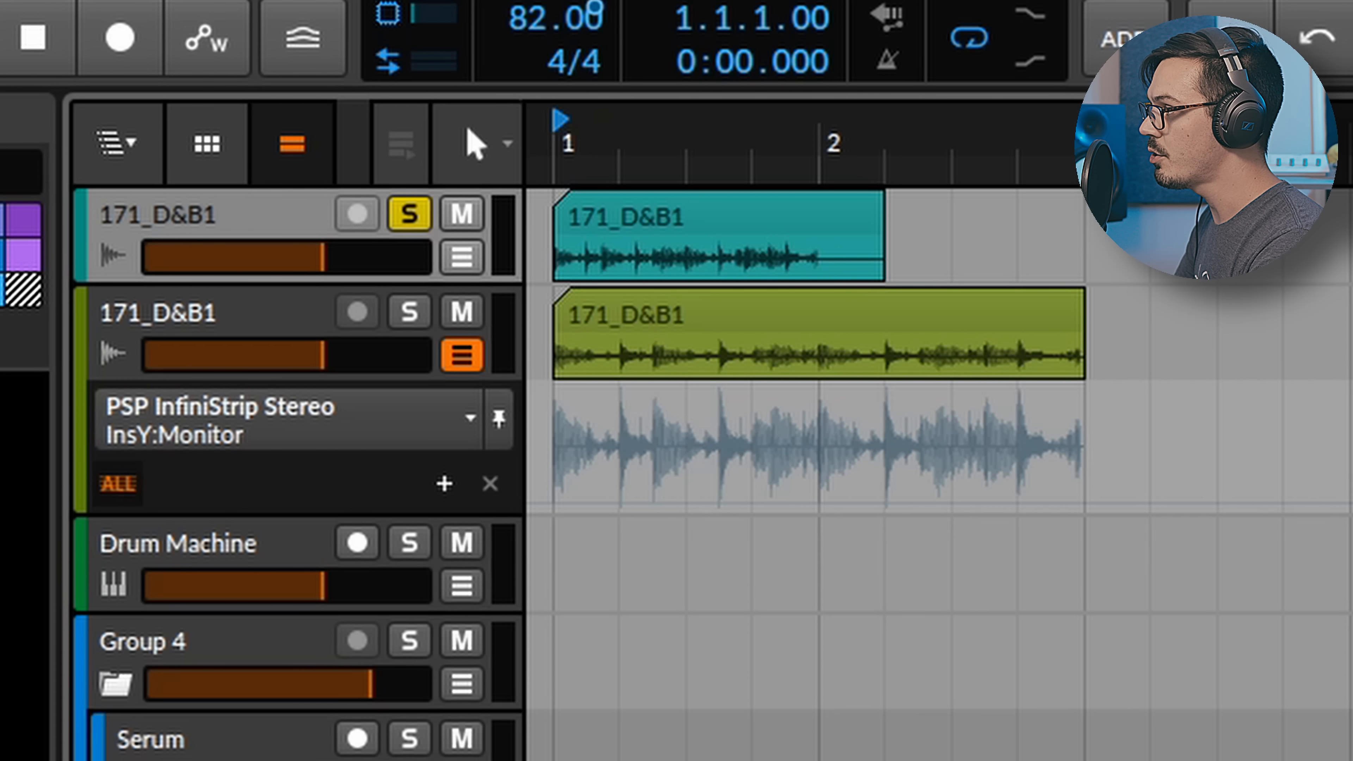
pyautogui.press('space')
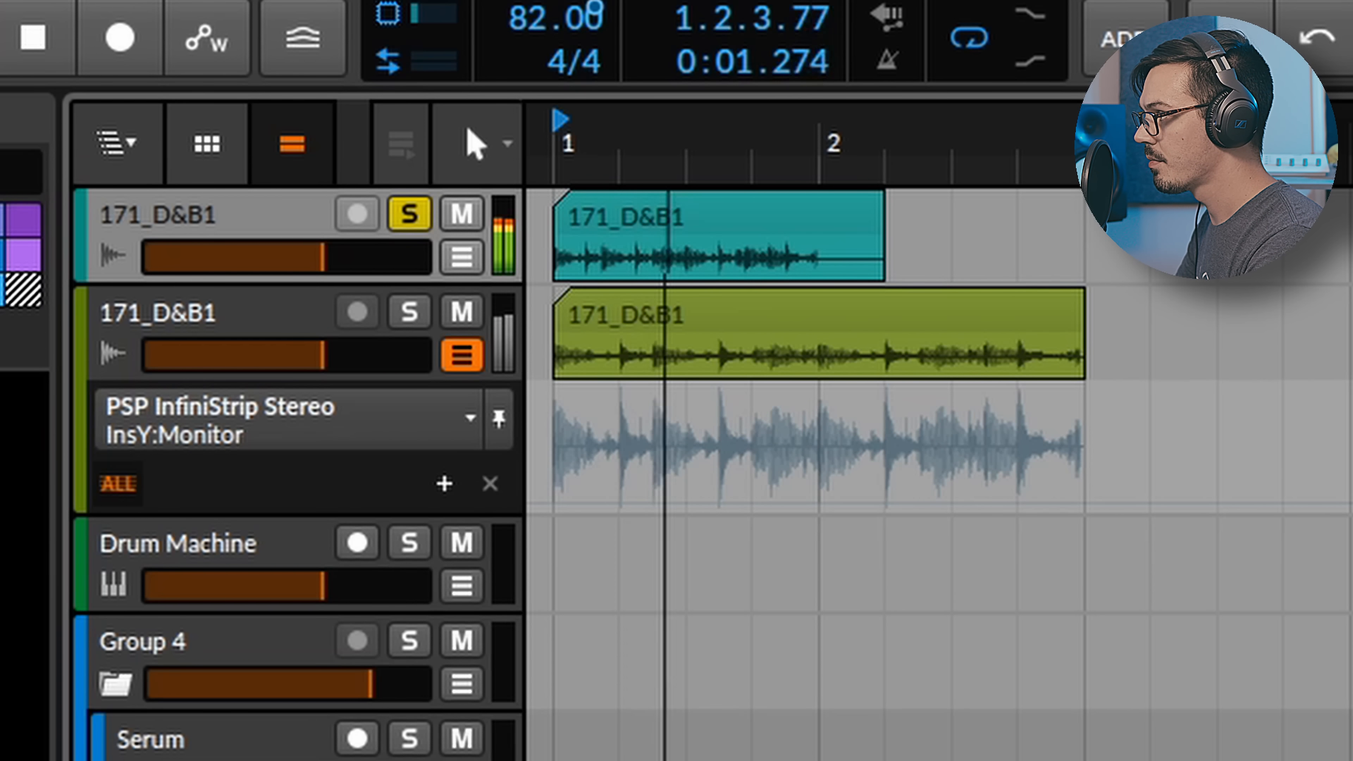
pyautogui.press('space')
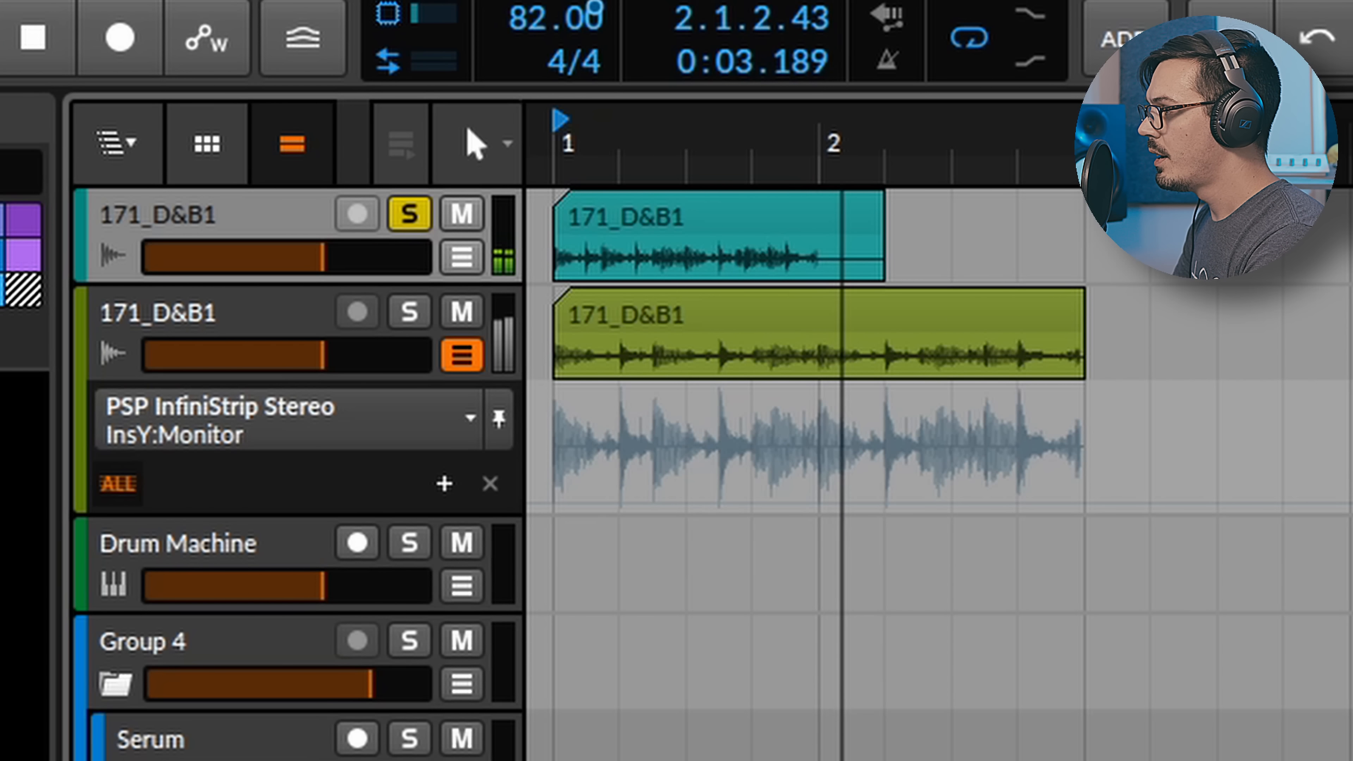
pyautogui.press('s')
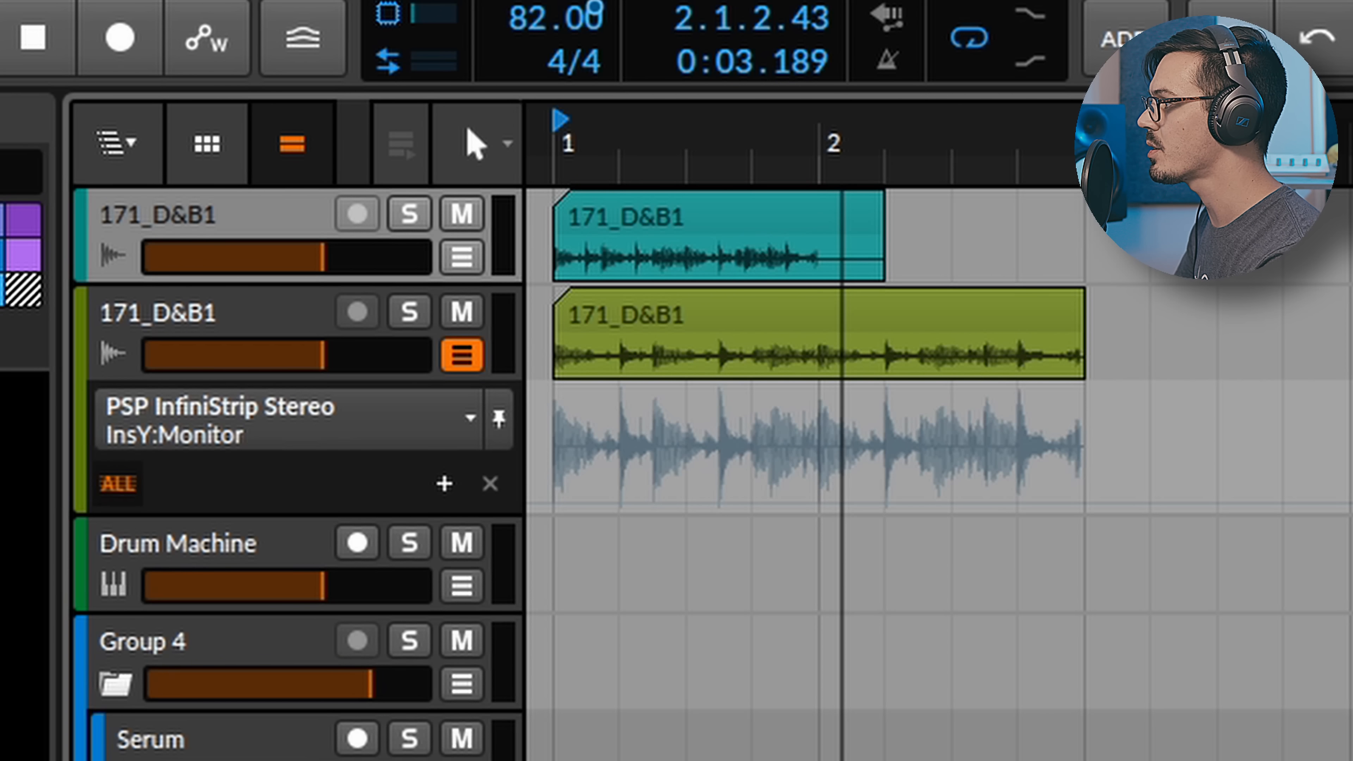
# Select the clip on the green 171_D&B1 track and view the available stretch modes without changing the mode
pyautogui.click(271, 313)
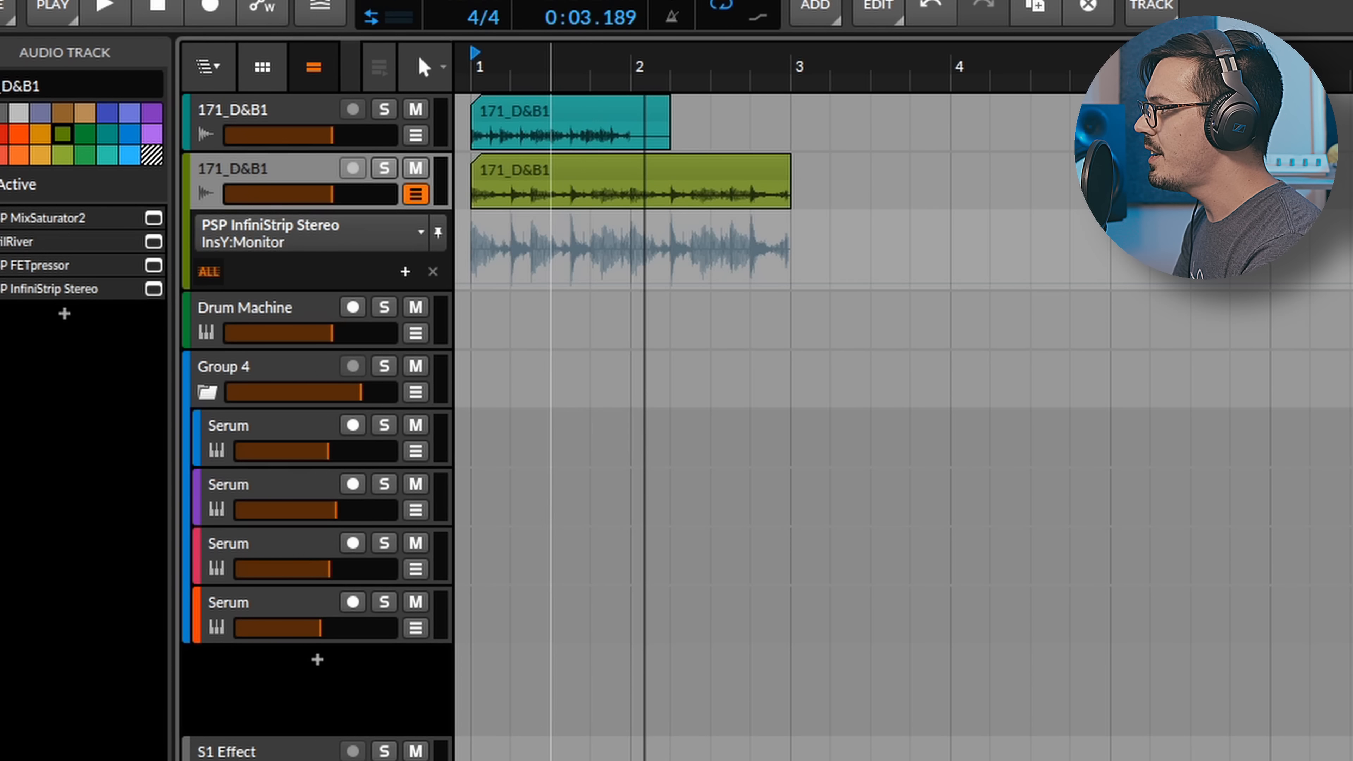
pyautogui.moveTo(686, 144); pyautogui.dragTo(788, 197)
pyautogui.click(594, 169)
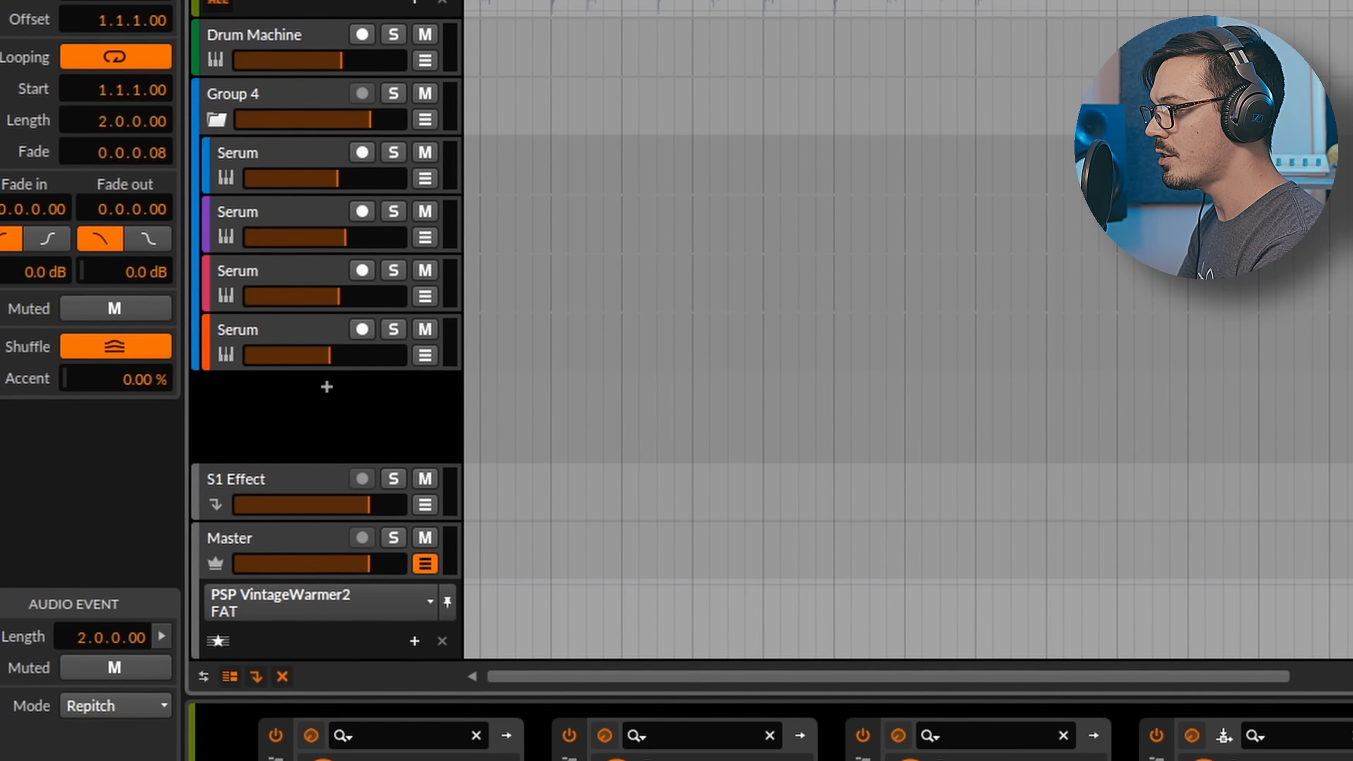
pyautogui.click(123, 701)
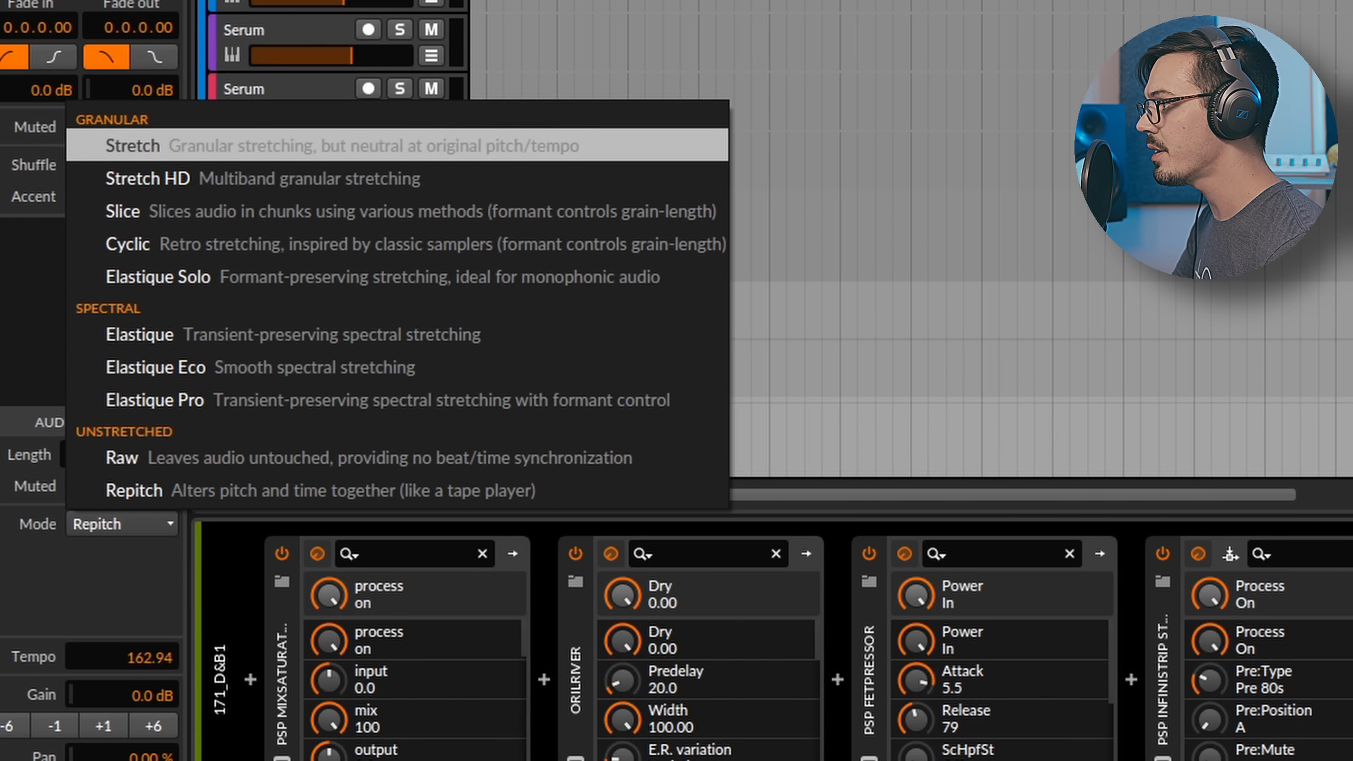
pyautogui.press('Escape')
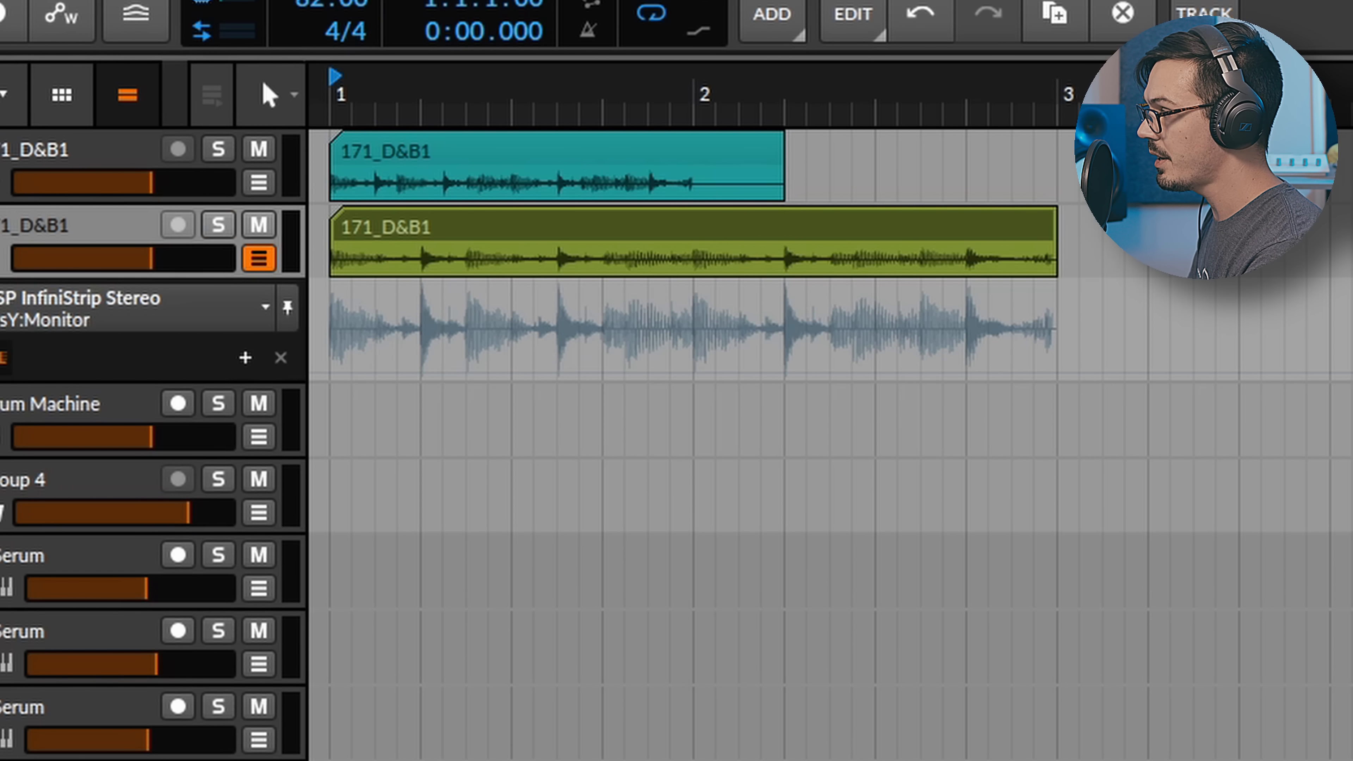
# Solo the green 171_D&B1 track and play the break through PSP MixSaturator2
pyautogui.press('s')
pyautogui.press('space')
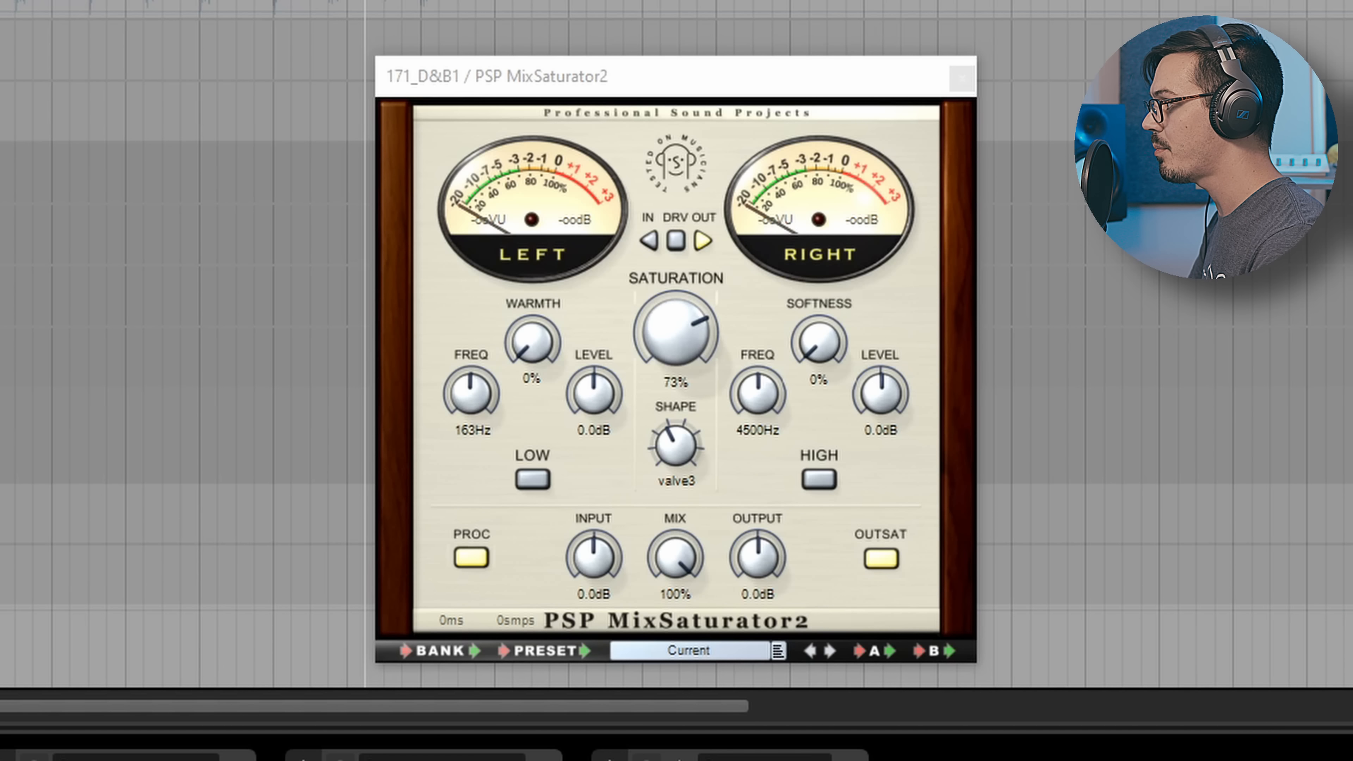
pyautogui.press('space')
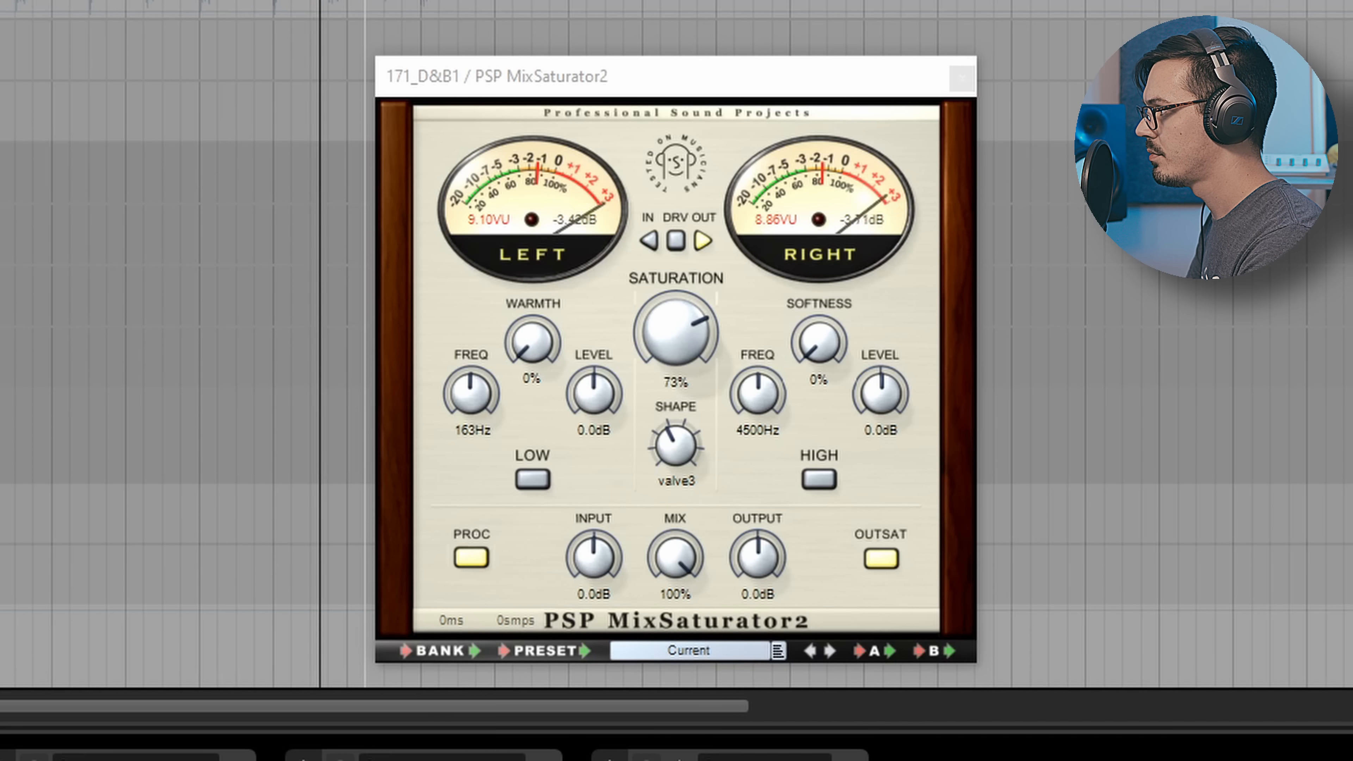
pyautogui.press('space')
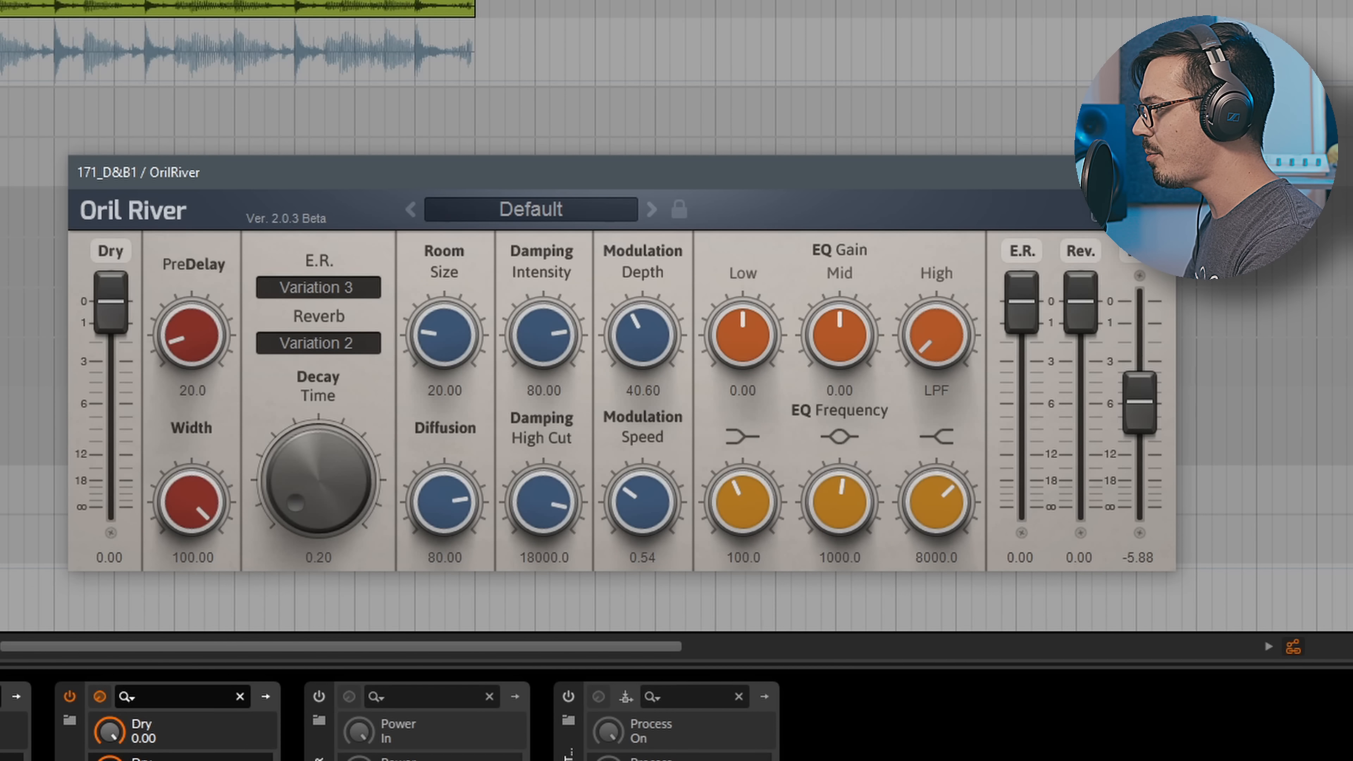
# Lower the high EQ frequency in the Oril River reverb on the green break track
pyautogui.moveTo(936, 502); pyautogui.dragTo(937, 520)
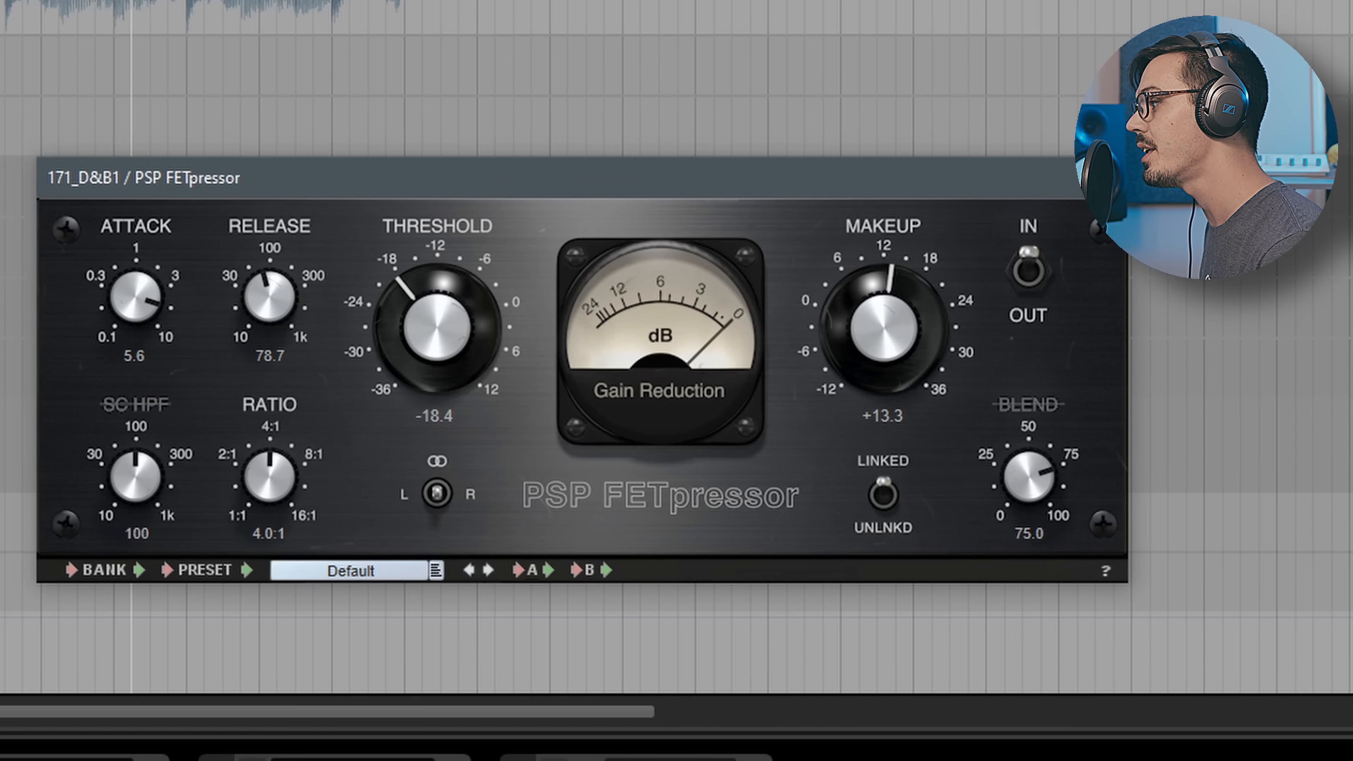
# Audition the break with the PSP FETpressor attack at 0.1, 1.1 and 10.0
pyautogui.moveTo(135, 296); pyautogui.dragTo(136, 440)
pyautogui.press('space')
pyautogui.press('space')
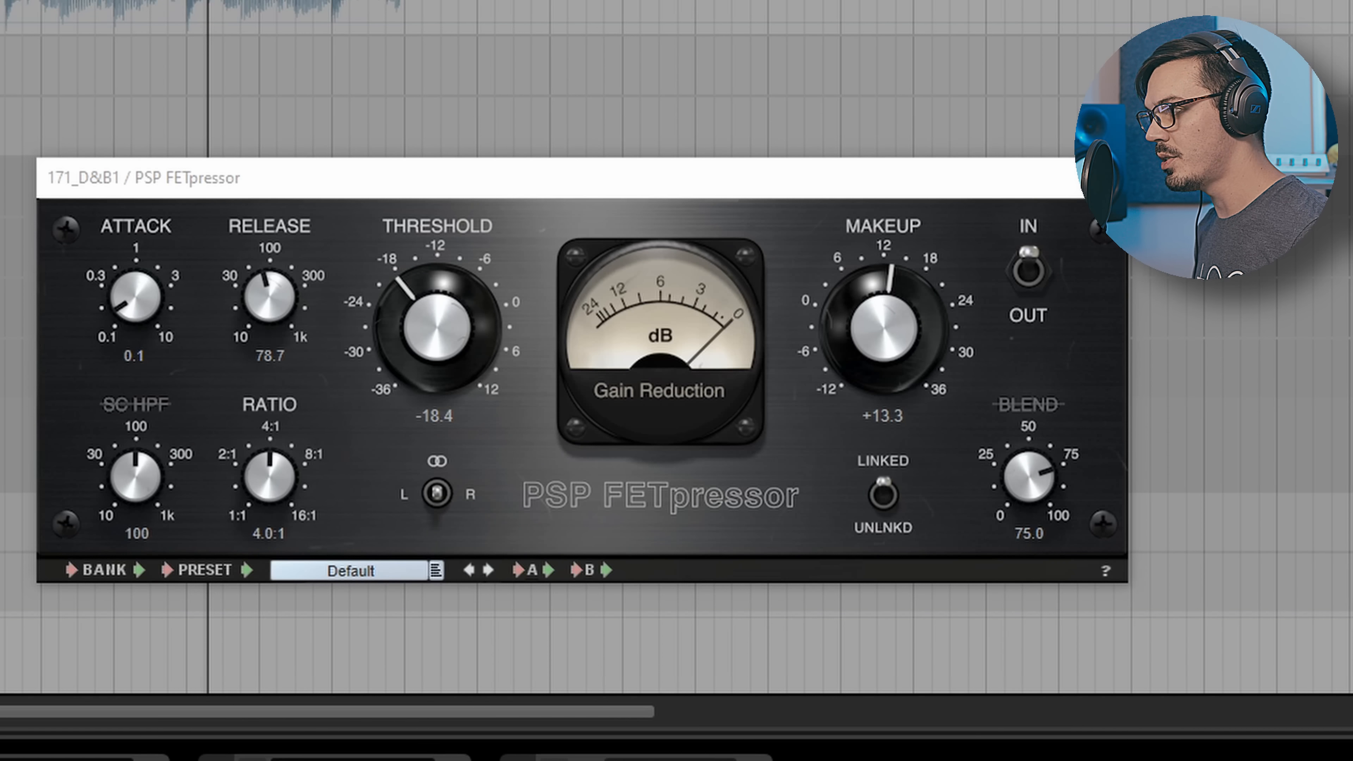
pyautogui.moveTo(135, 296); pyautogui.dragTo(135, 229)
pyautogui.press('space')
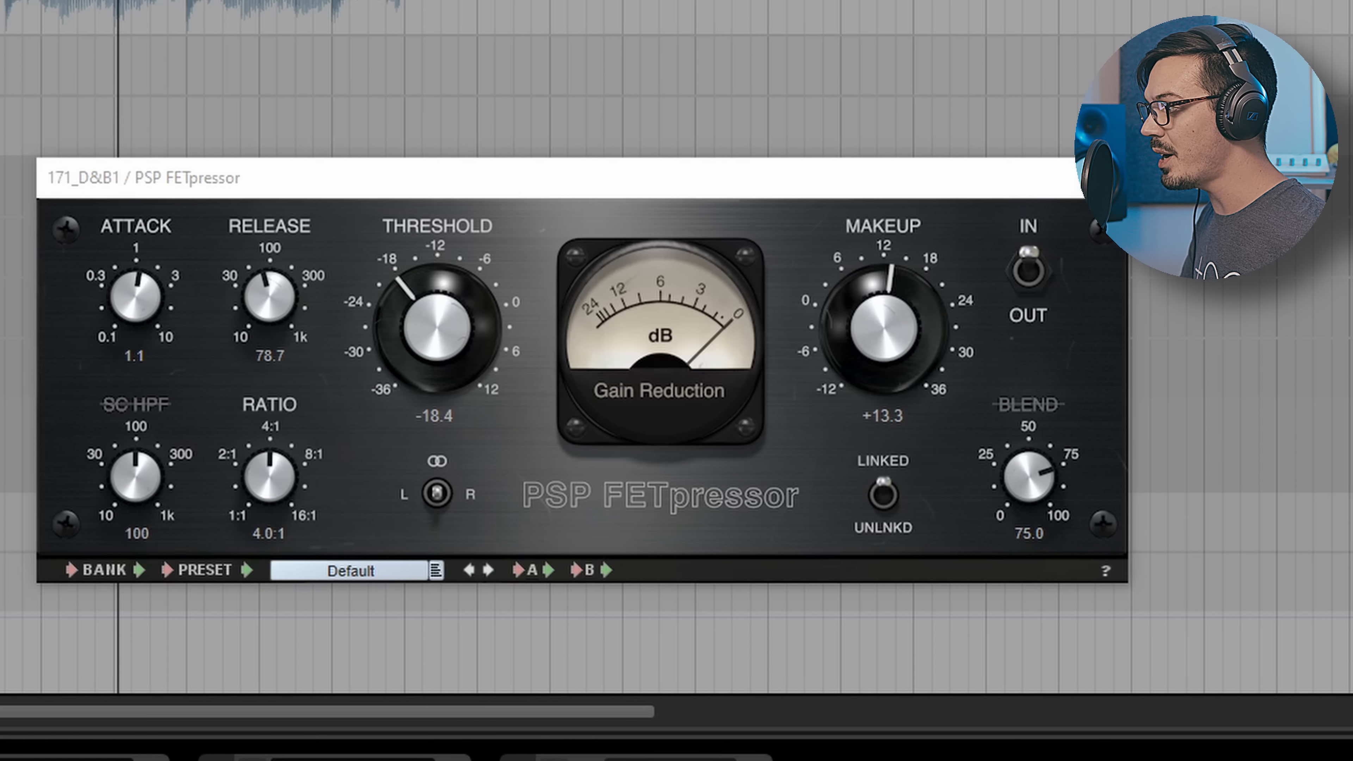
pyautogui.moveTo(136, 297); pyautogui.dragTo(136, 173)
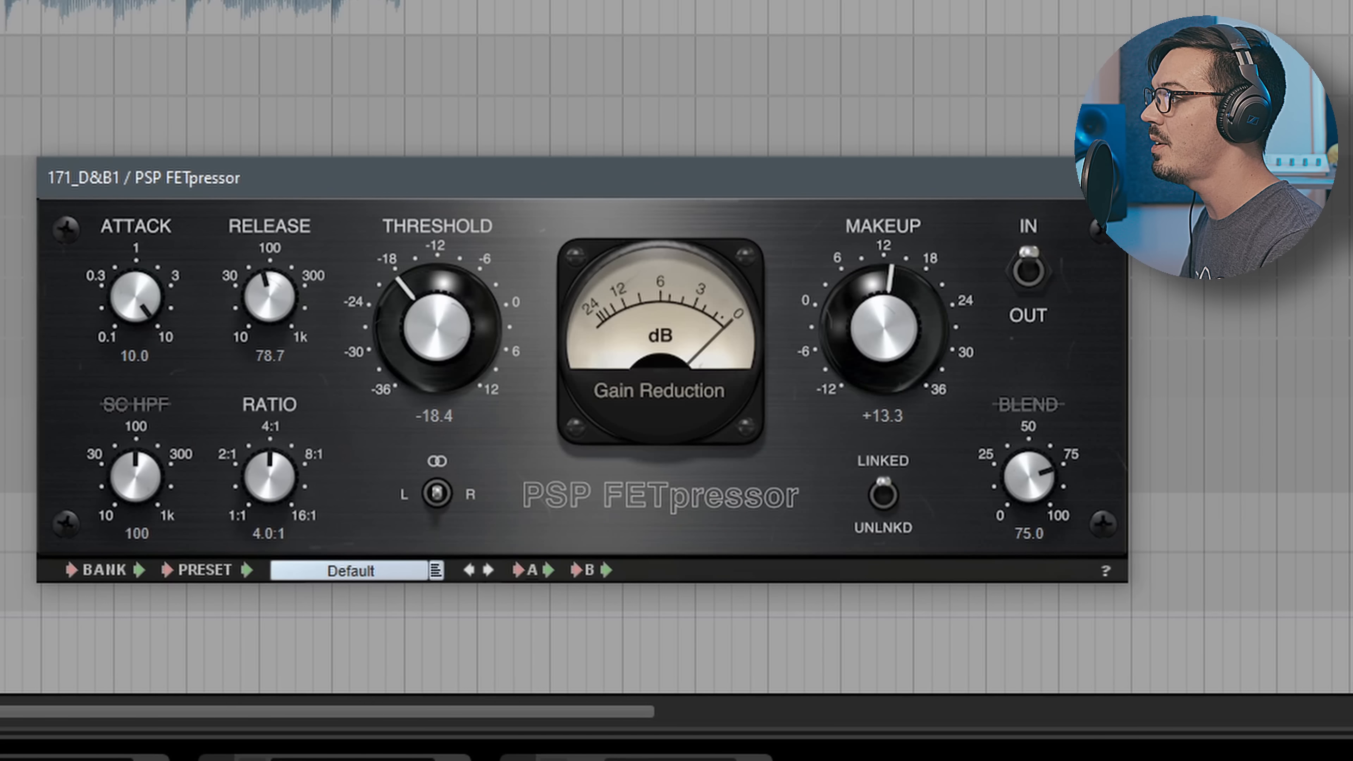
pyautogui.press('space')
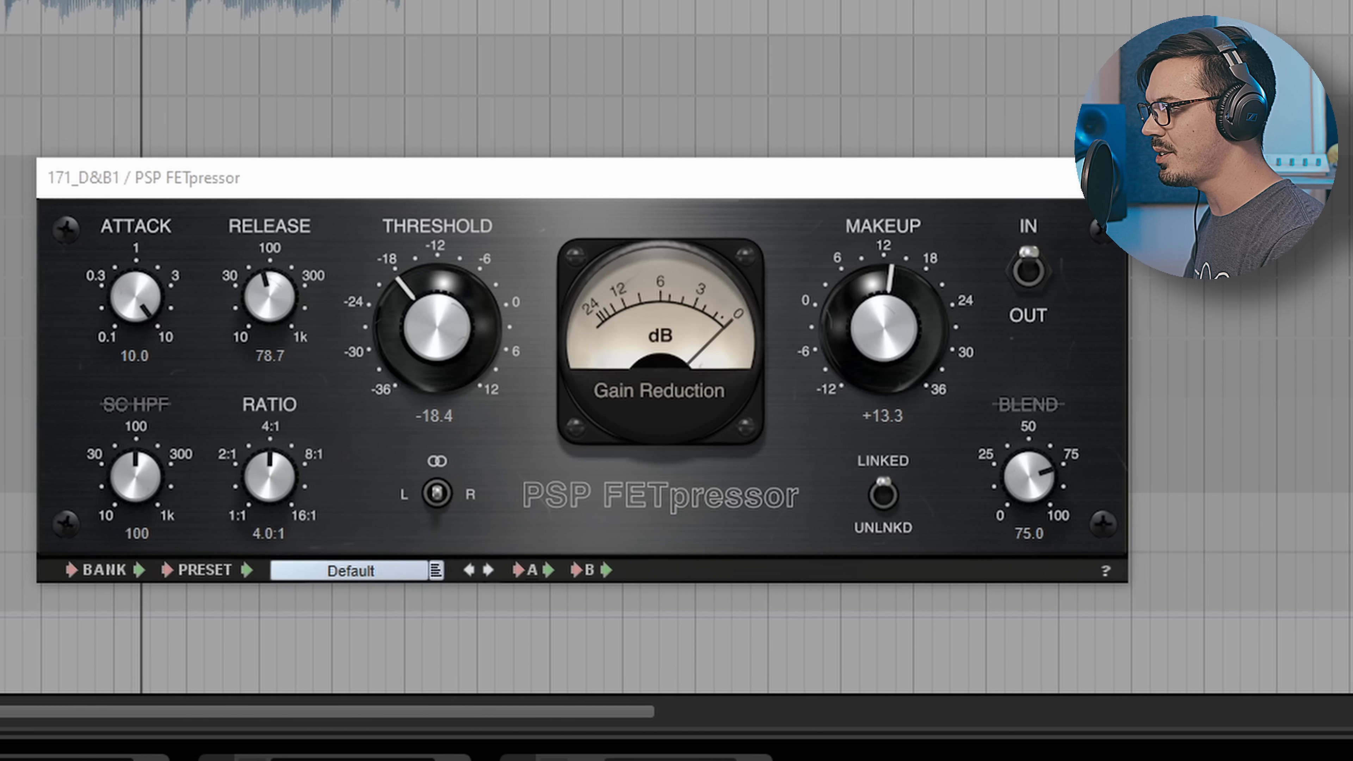
# Set the PSP FETpressor attack to 7.3 and its release to 54.5 while playing the break
pyautogui.moveTo(136, 296)
pyautogui.mouseDown()
pyautogui.moveTo(136, 320)
pyautogui.moveTo(135, 308)
pyautogui.mouseUp()
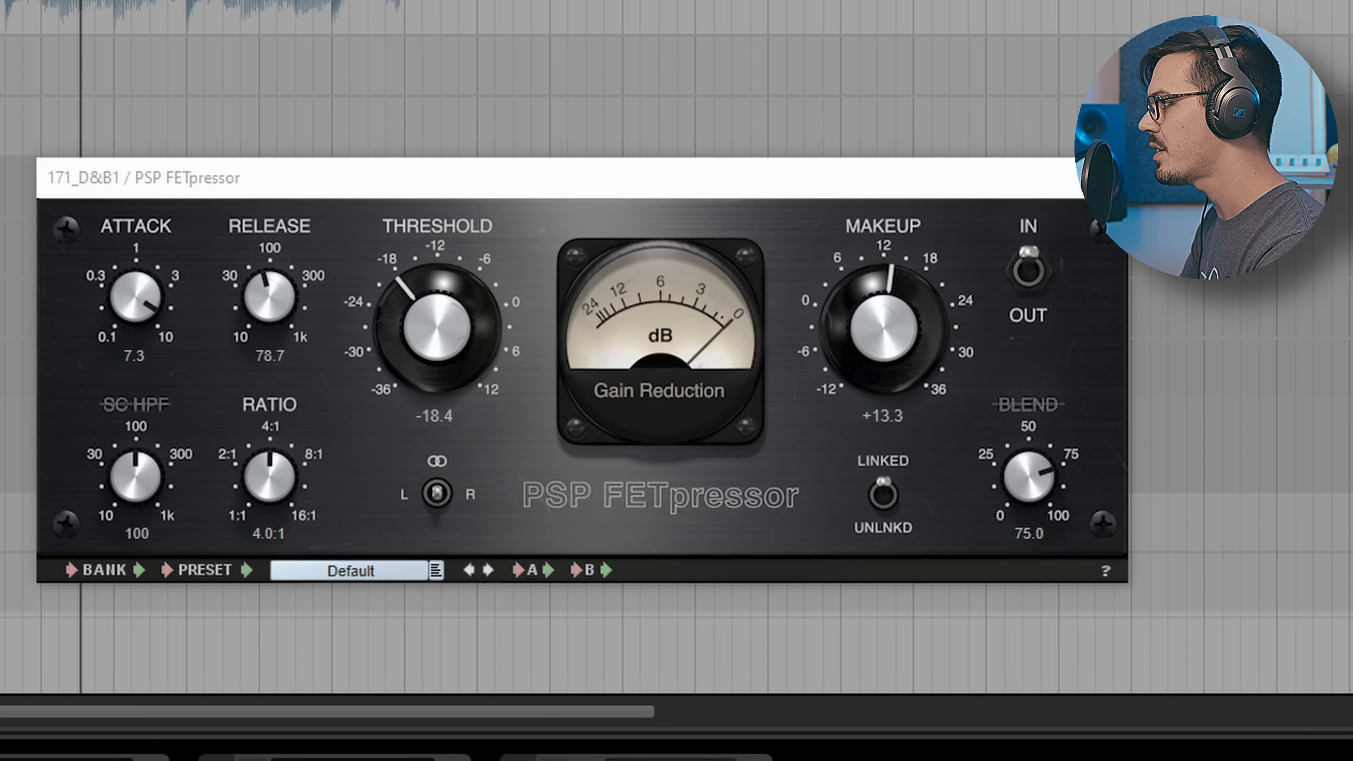
pyautogui.press('space')
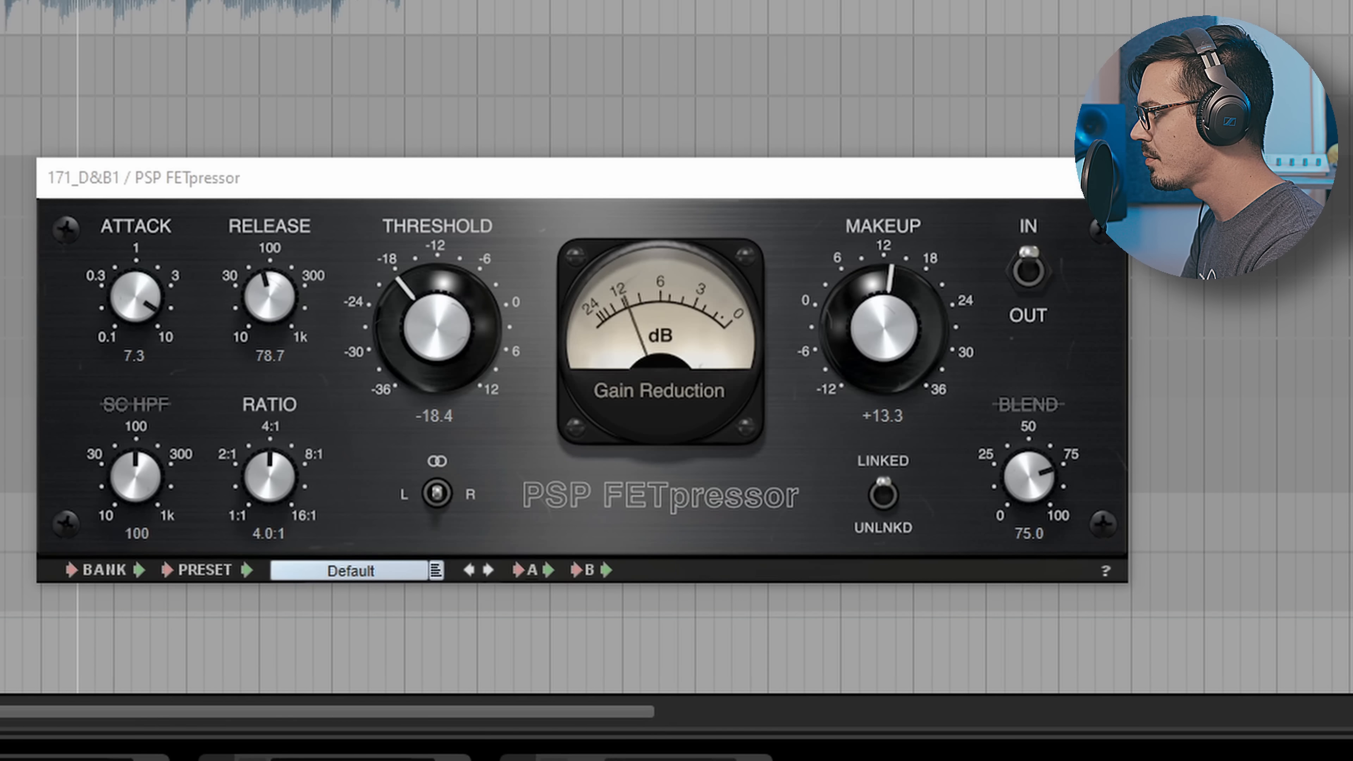
pyautogui.moveTo(270, 297); pyautogui.dragTo(269, 309)
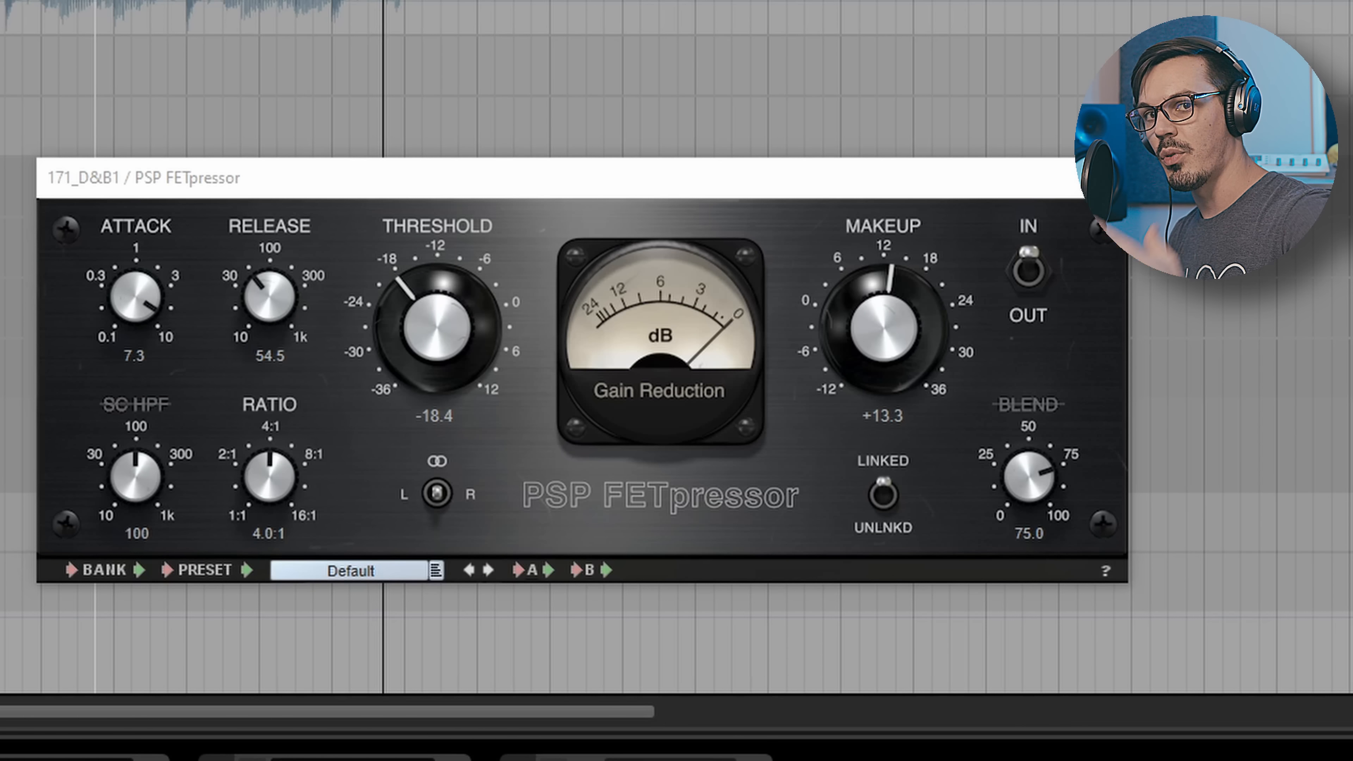
pyautogui.click(877, 106)
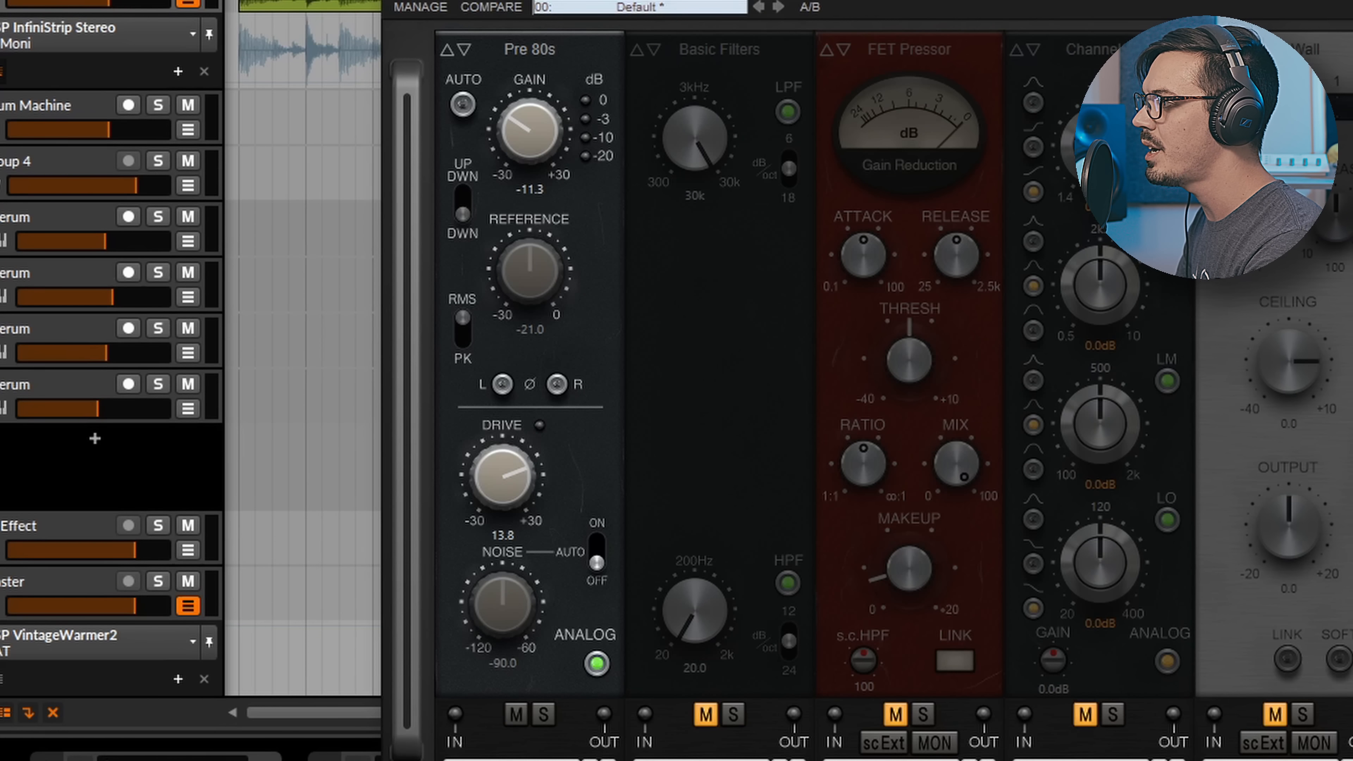
# Play the break and set the PSP InfiniStrip Pre 80s gain to -6.4 dB
pyautogui.press('space')
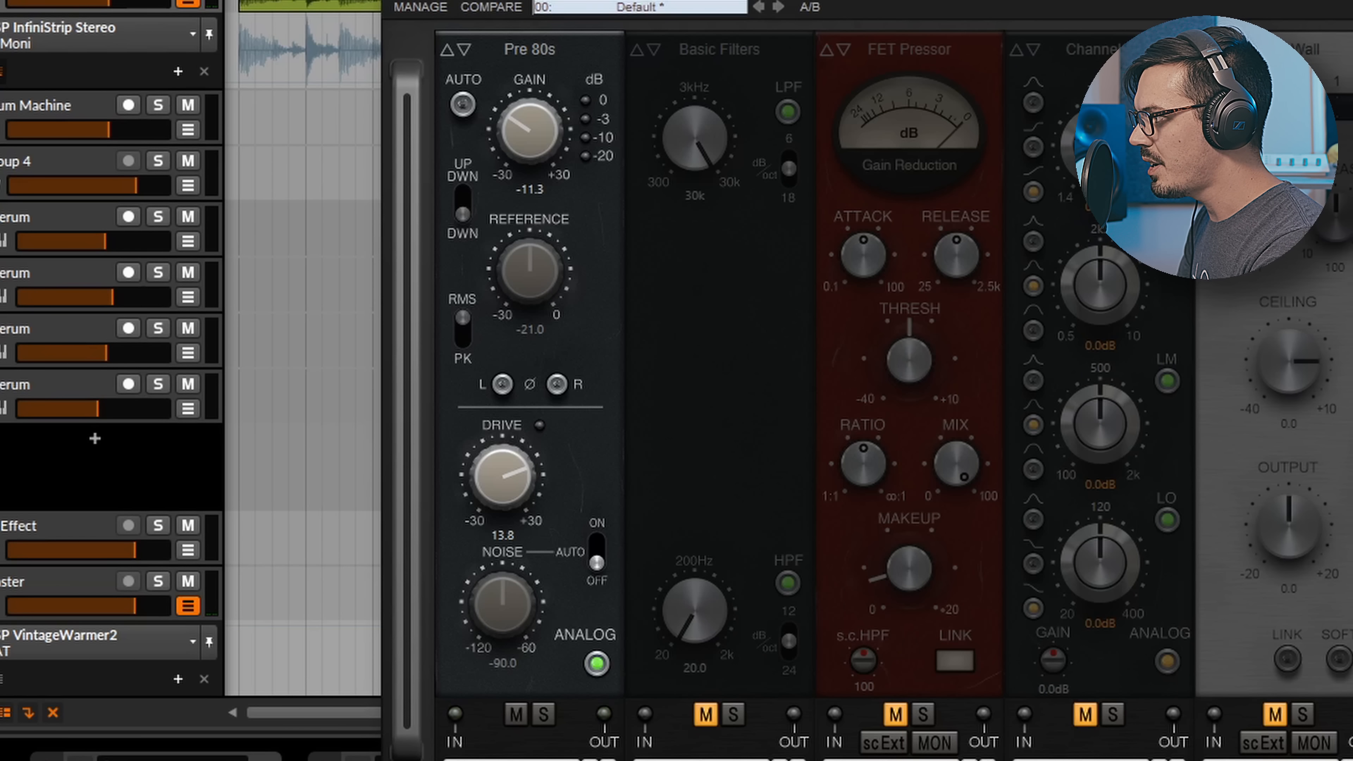
pyautogui.moveTo(530, 131); pyautogui.dragTo(529, 98)
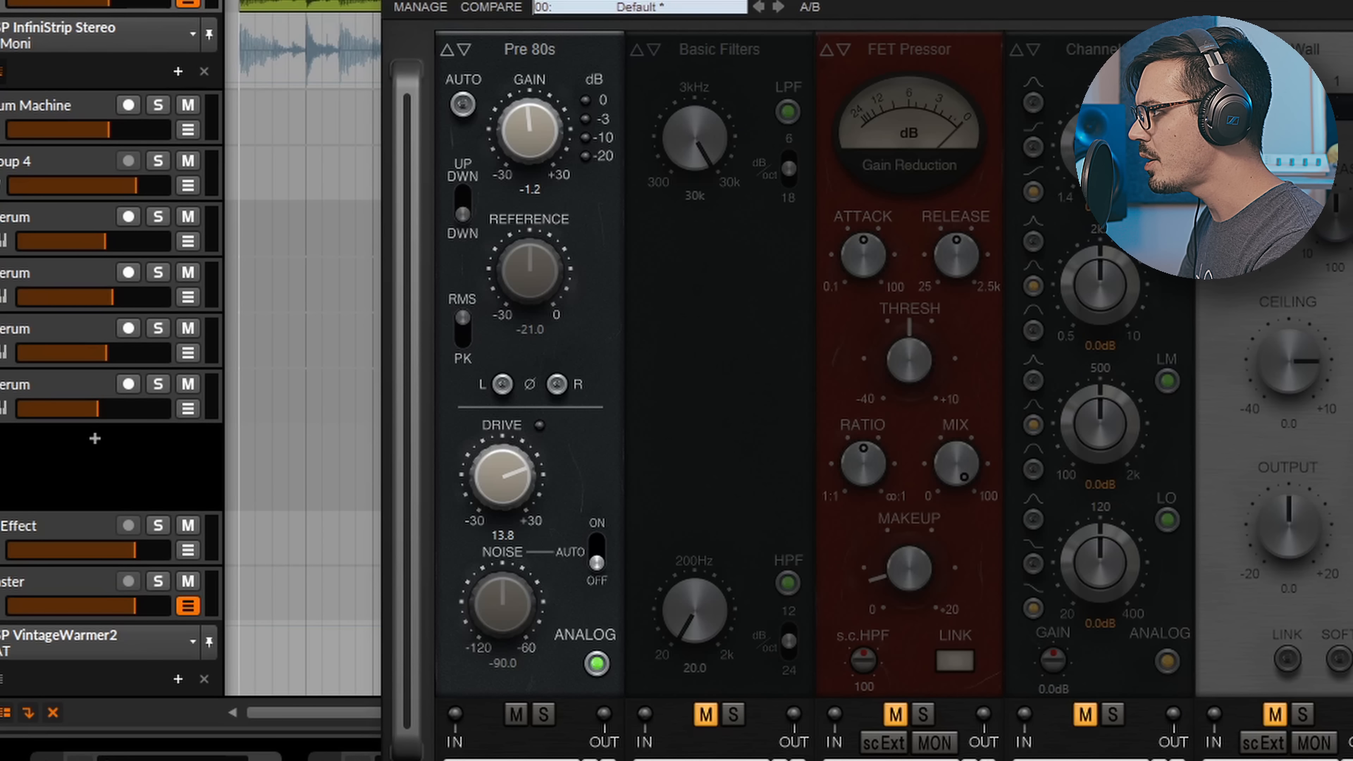
pyautogui.moveTo(530, 131); pyautogui.dragTo(530, 147)
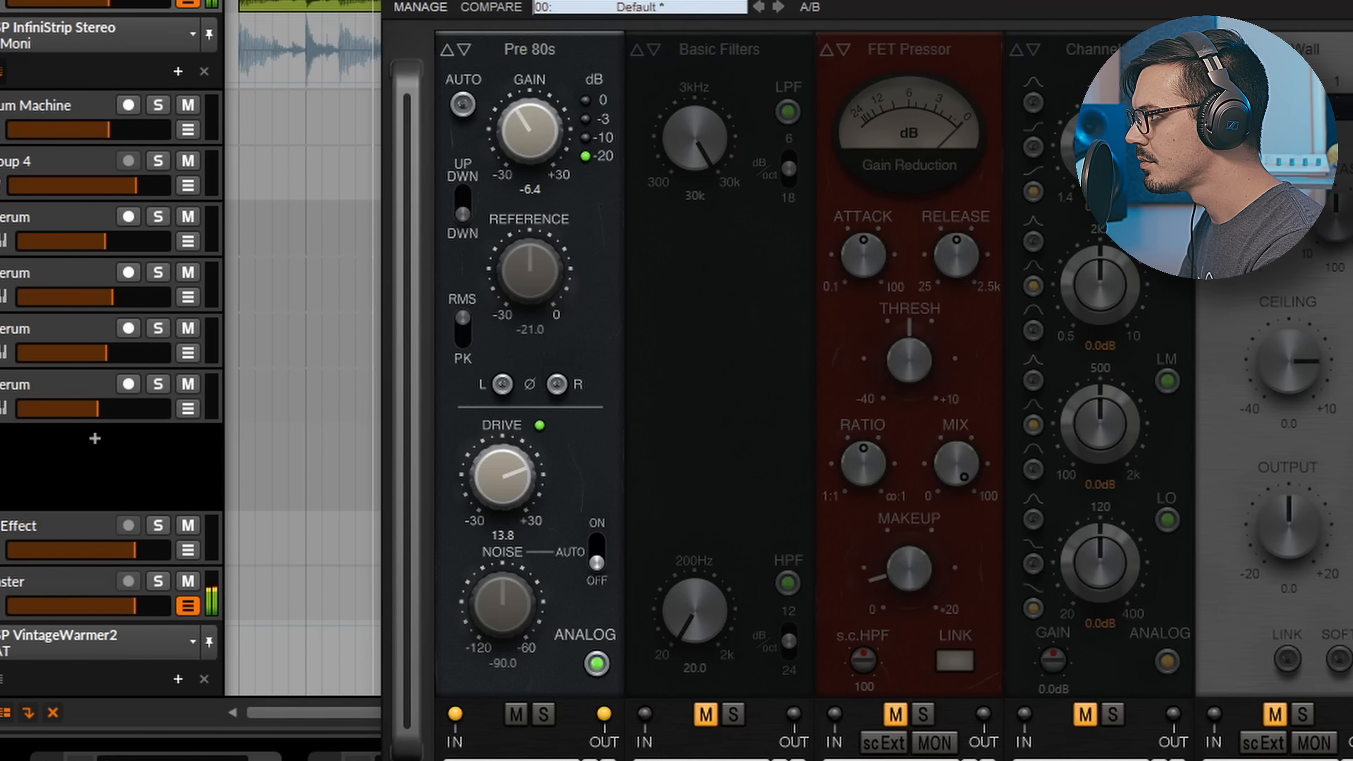
pyautogui.press('space')
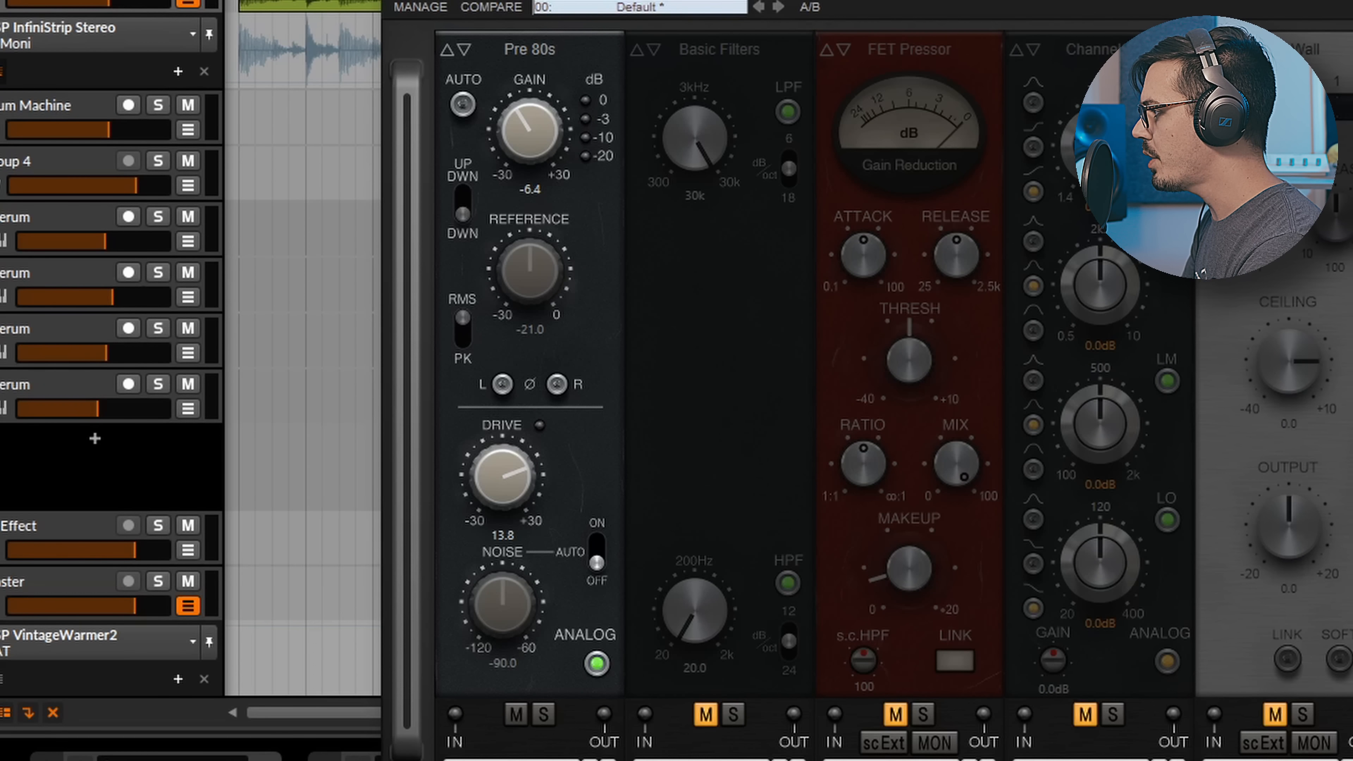
# Unmute the Wall limiter module in PSP InfiniStrip and play the break through it
pyautogui.click(1275, 714)
pyautogui.press('space')
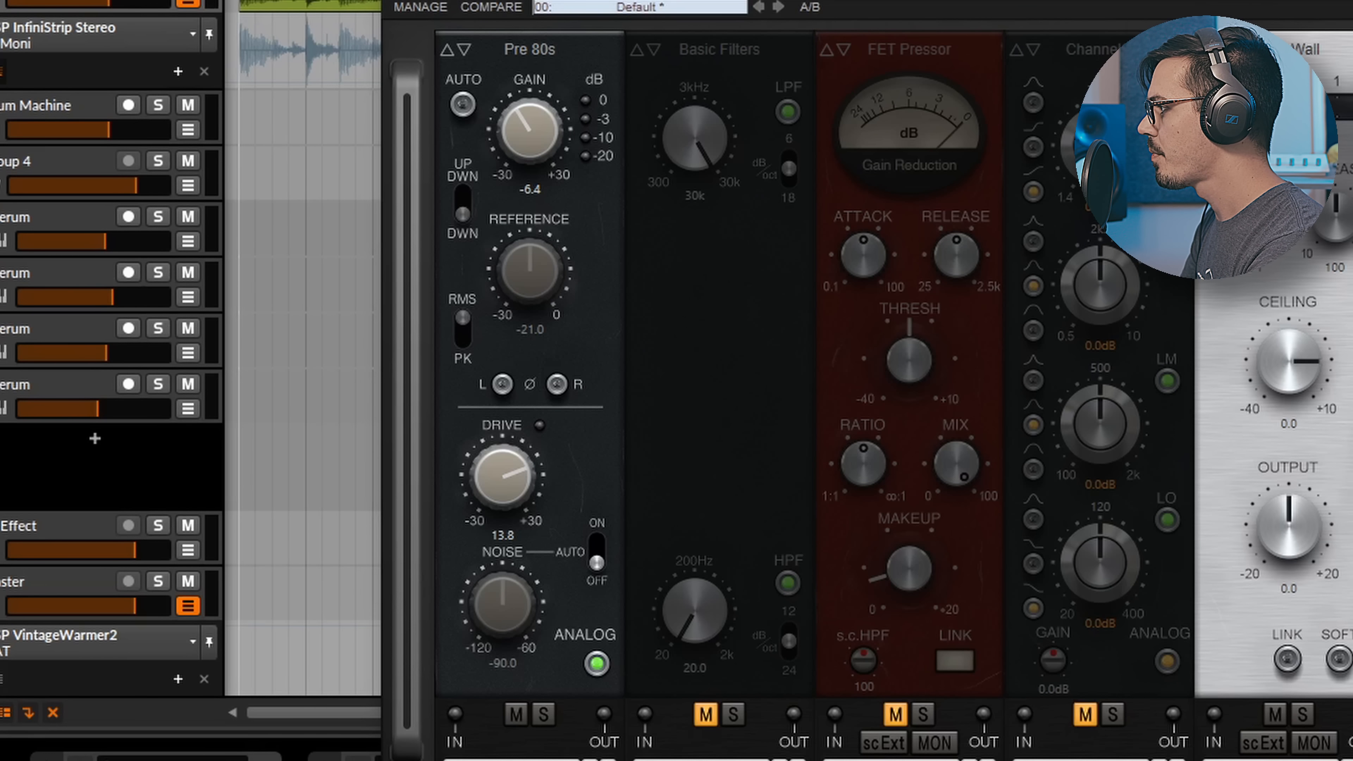
pyautogui.press('space')
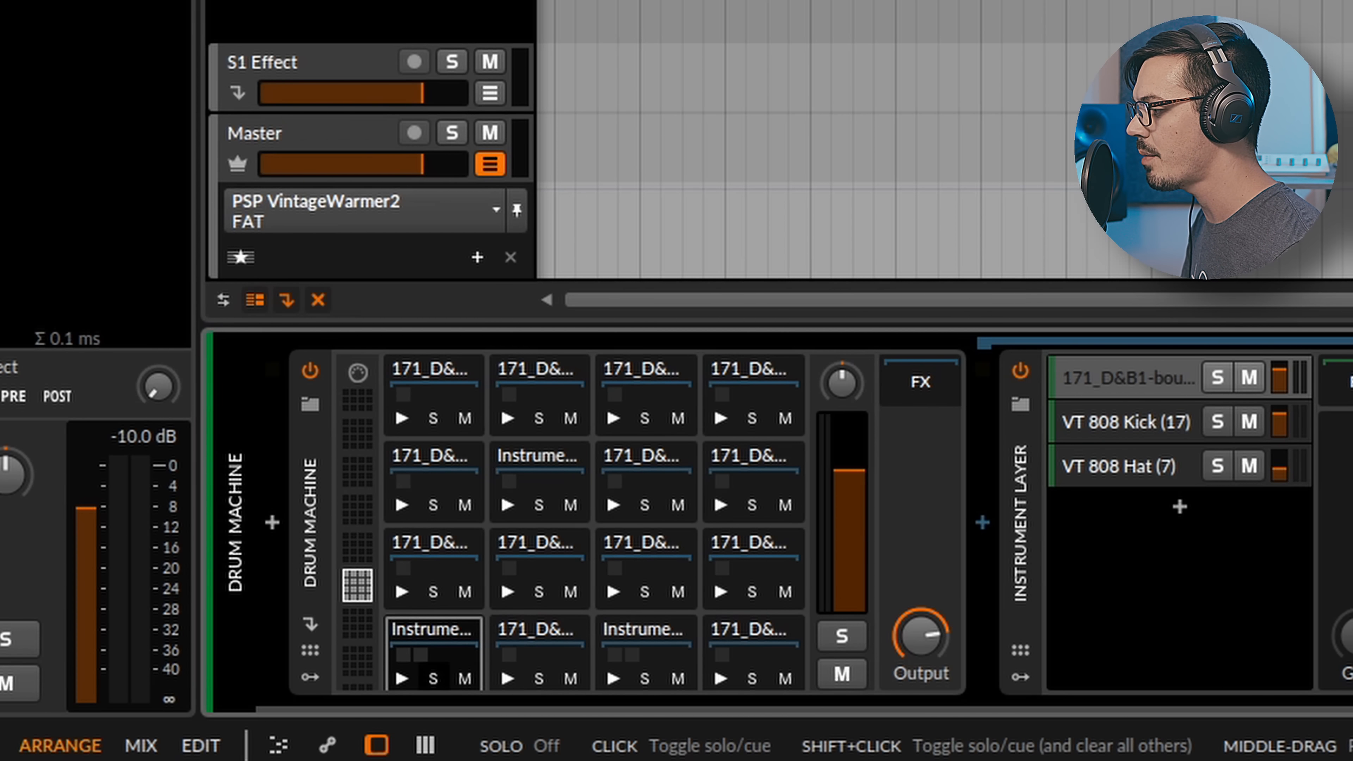
# Audition three instrument layer pads and one 171_D&B1 slice pad in the Drum Machine
pyautogui.click(402, 678)
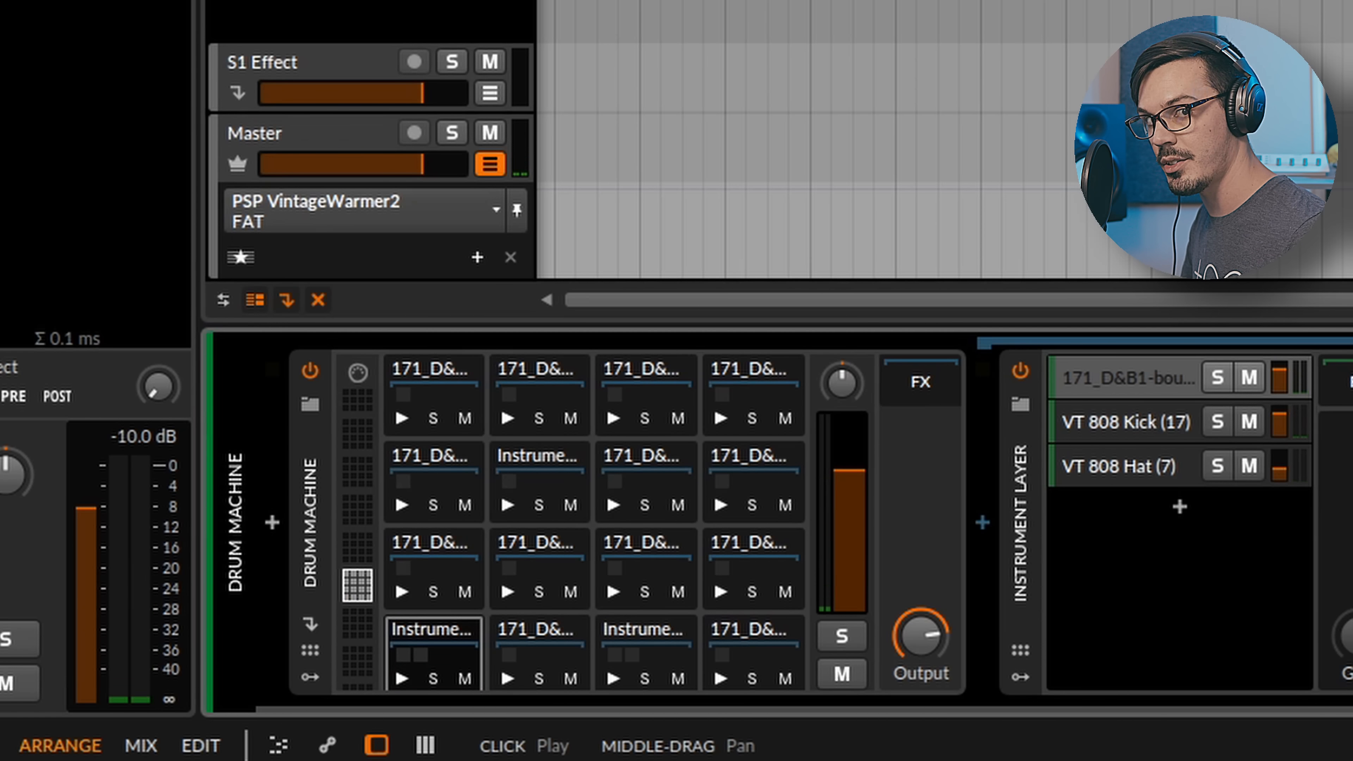
pyautogui.click(613, 678)
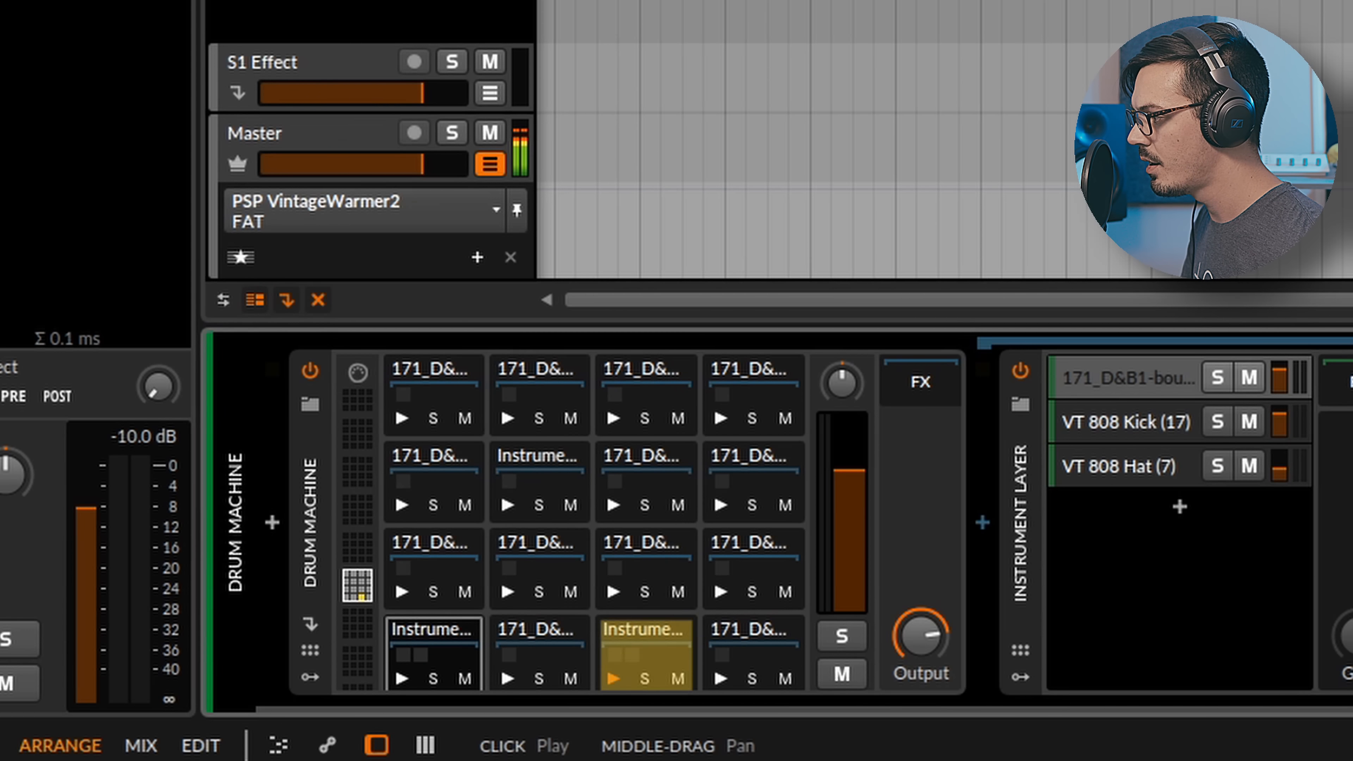
pyautogui.click(720, 592)
pyautogui.click(507, 505)
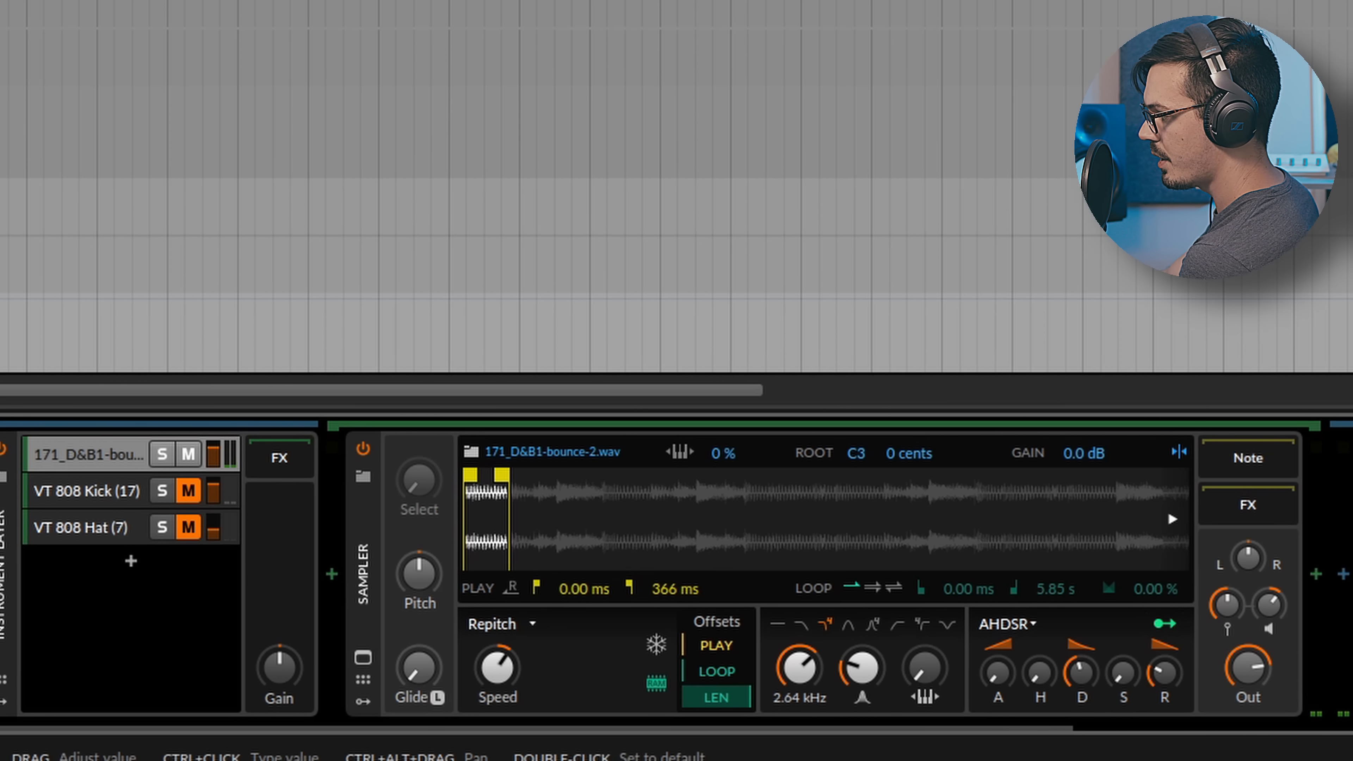
# Show the VT 808 Kick (17) layer's sampler and isolate that layer by unmuting it and muting the 171_D&B1 bounce layer
pyautogui.click(86, 491)
pyautogui.click(189, 491)
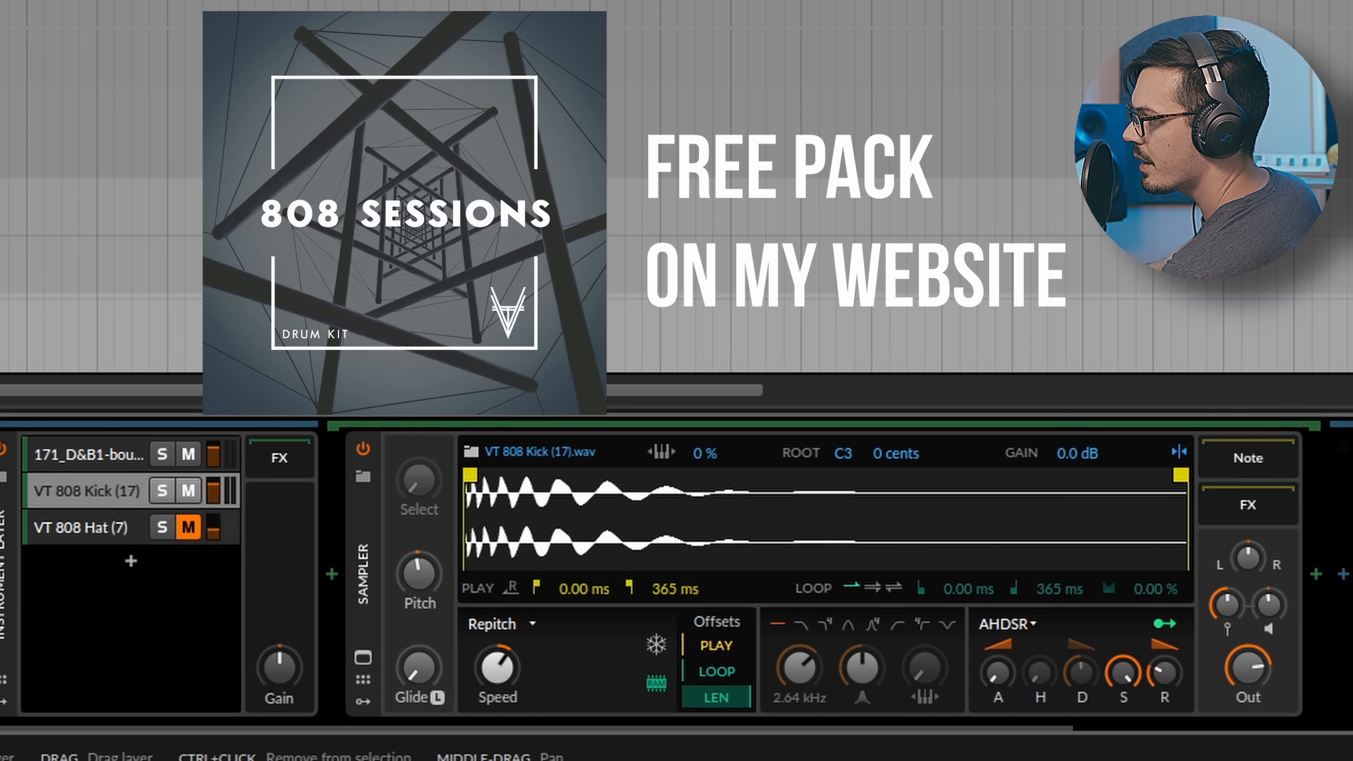
pyautogui.click(189, 454)
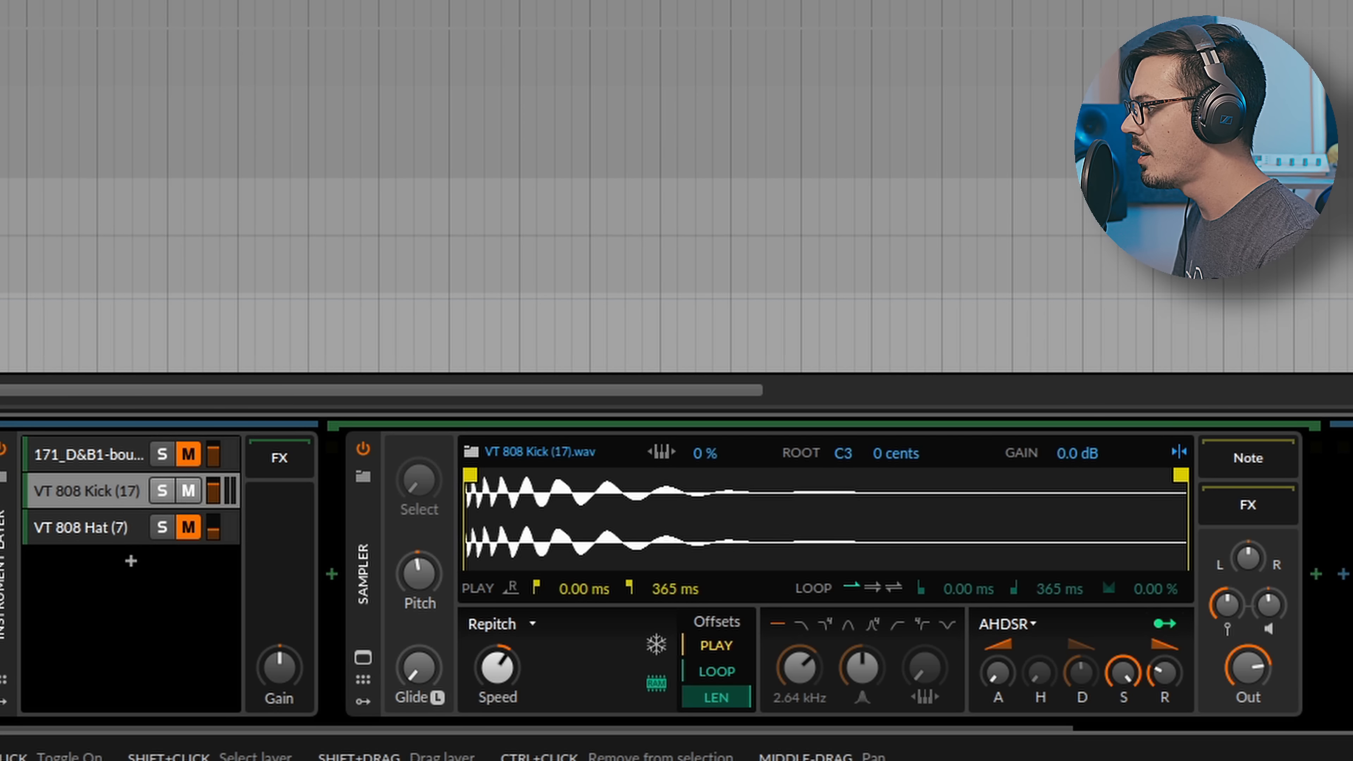
# Isolate the VT 808 Hat (7) layer by muting the kick and unmuting the hat, and inspect its sampler pitch
pyautogui.click(188, 491)
pyautogui.click(188, 527)
pyautogui.click(85, 528)
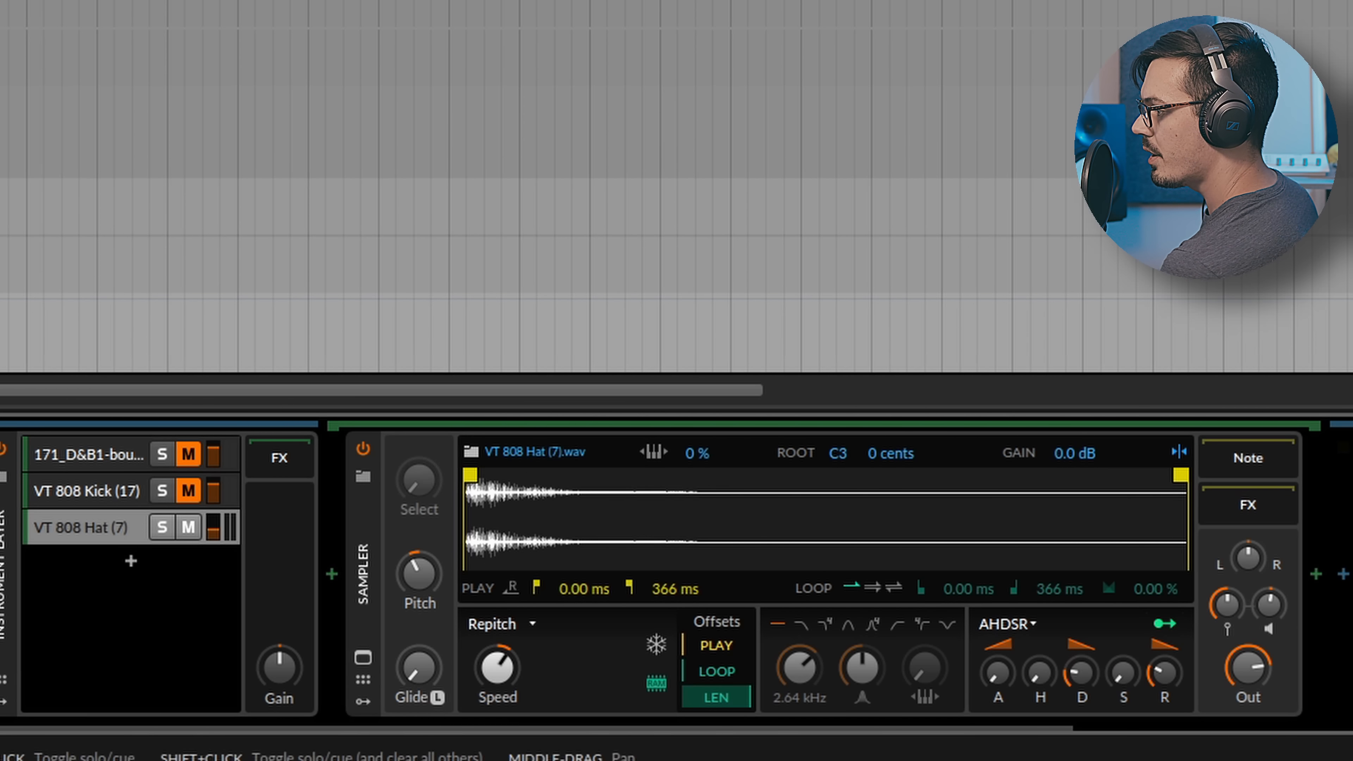
pyautogui.moveTo(420, 574); pyautogui.dragTo(420, 575)
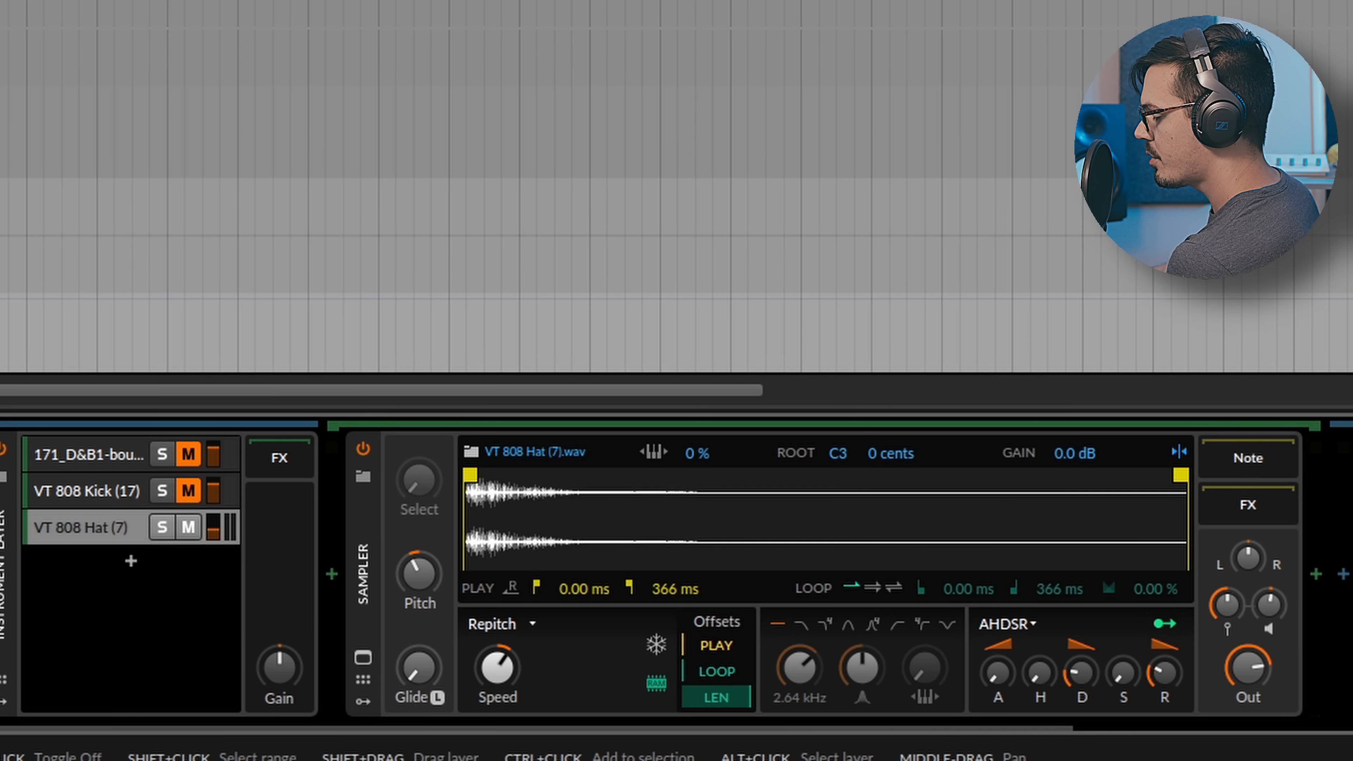
# Unmute the kick and 171_D&B1 bounce layers, and open the Disperser plug-in window
pyautogui.click(188, 490)
pyautogui.click(188, 454)
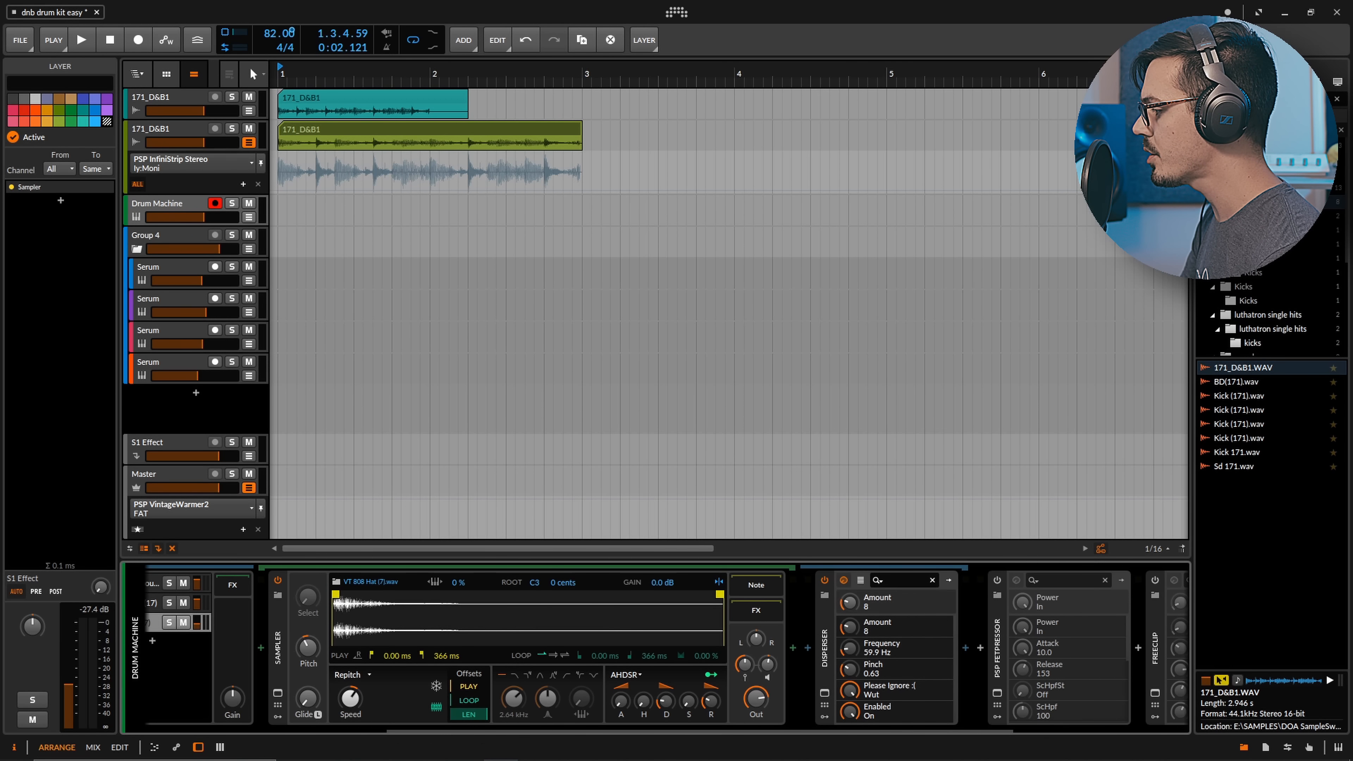
pyautogui.click(824, 693)
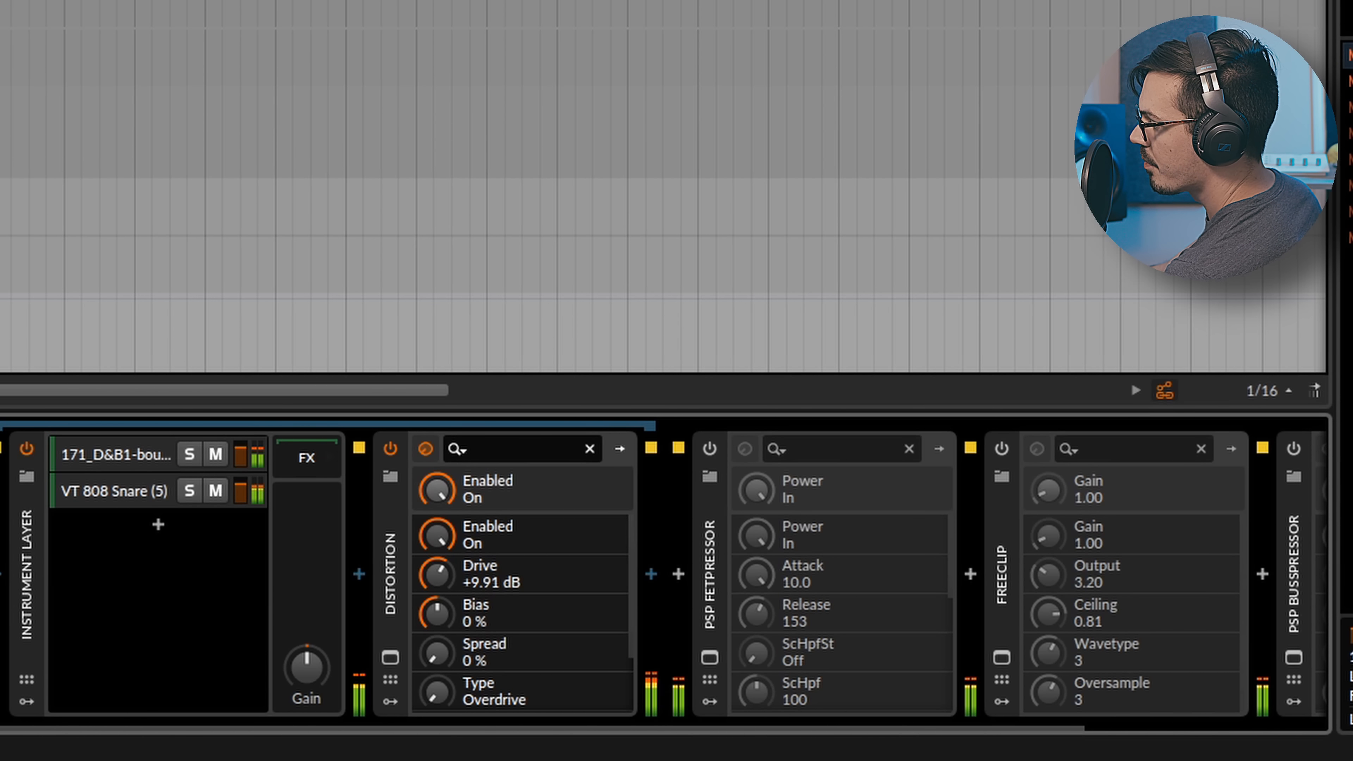
# Isolate the 171_D&B1 bounce layer by muting VT 808 Snare (5), and compare its slice with the sampler filter off and on band-pass
pyautogui.hotkey('ctrl', 'alt', 'a')
pyautogui.click(114, 491)
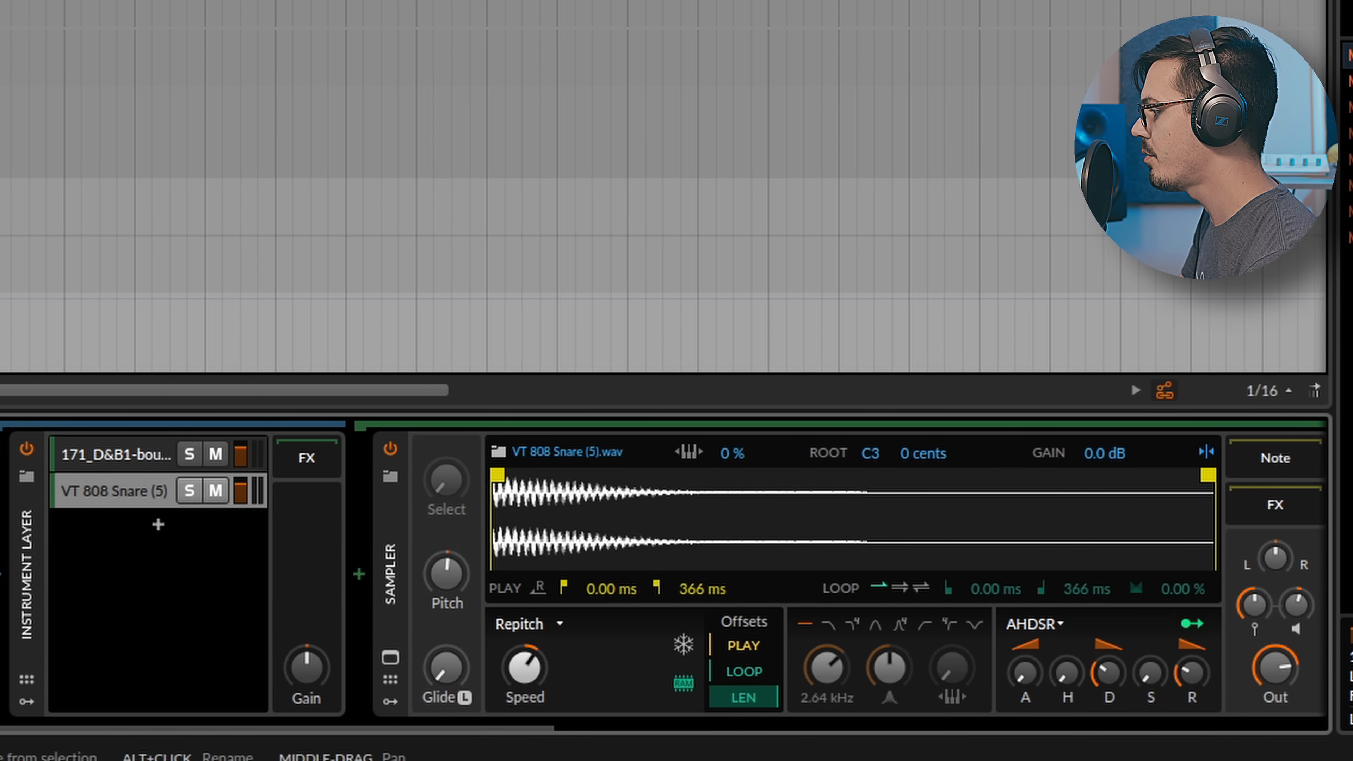
pyautogui.click(215, 491)
pyautogui.click(115, 455)
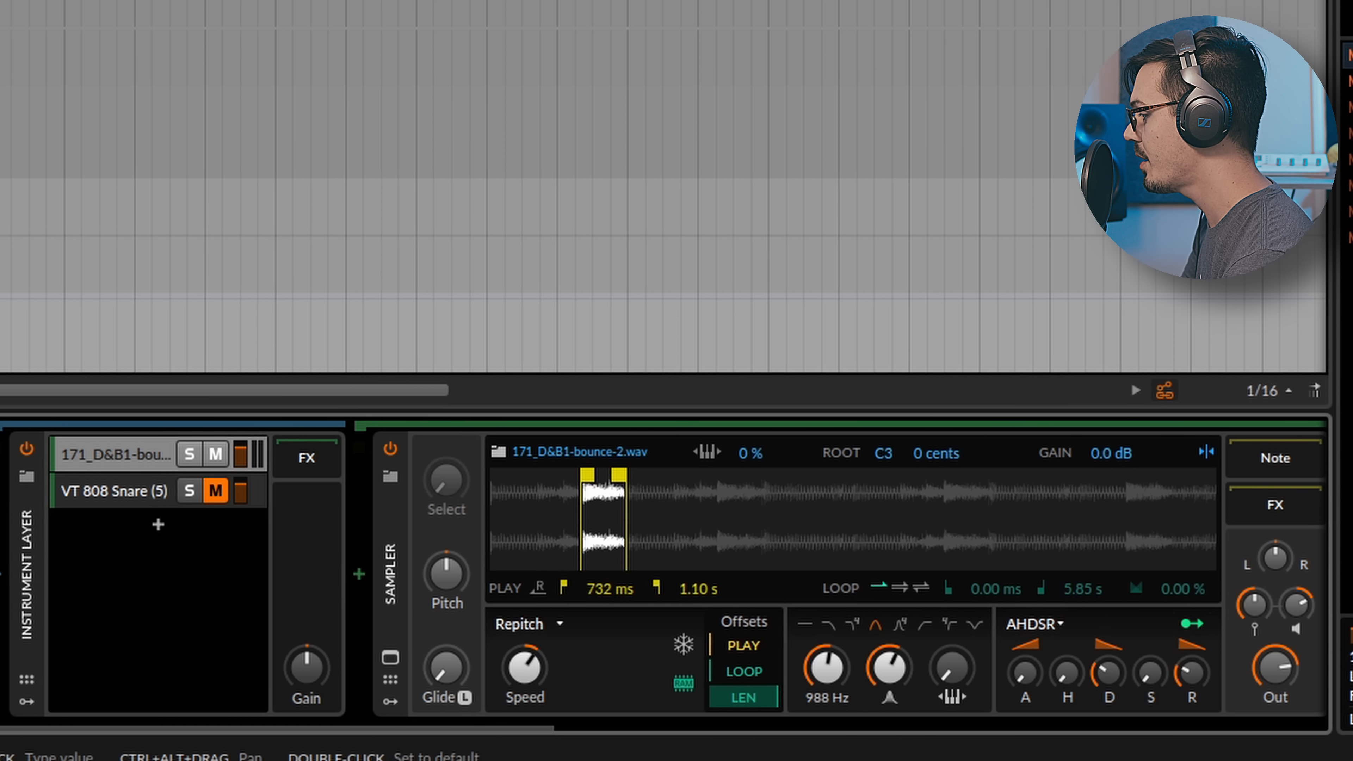
pyautogui.moveTo(1110, 673); pyautogui.dragTo(1109, 671)
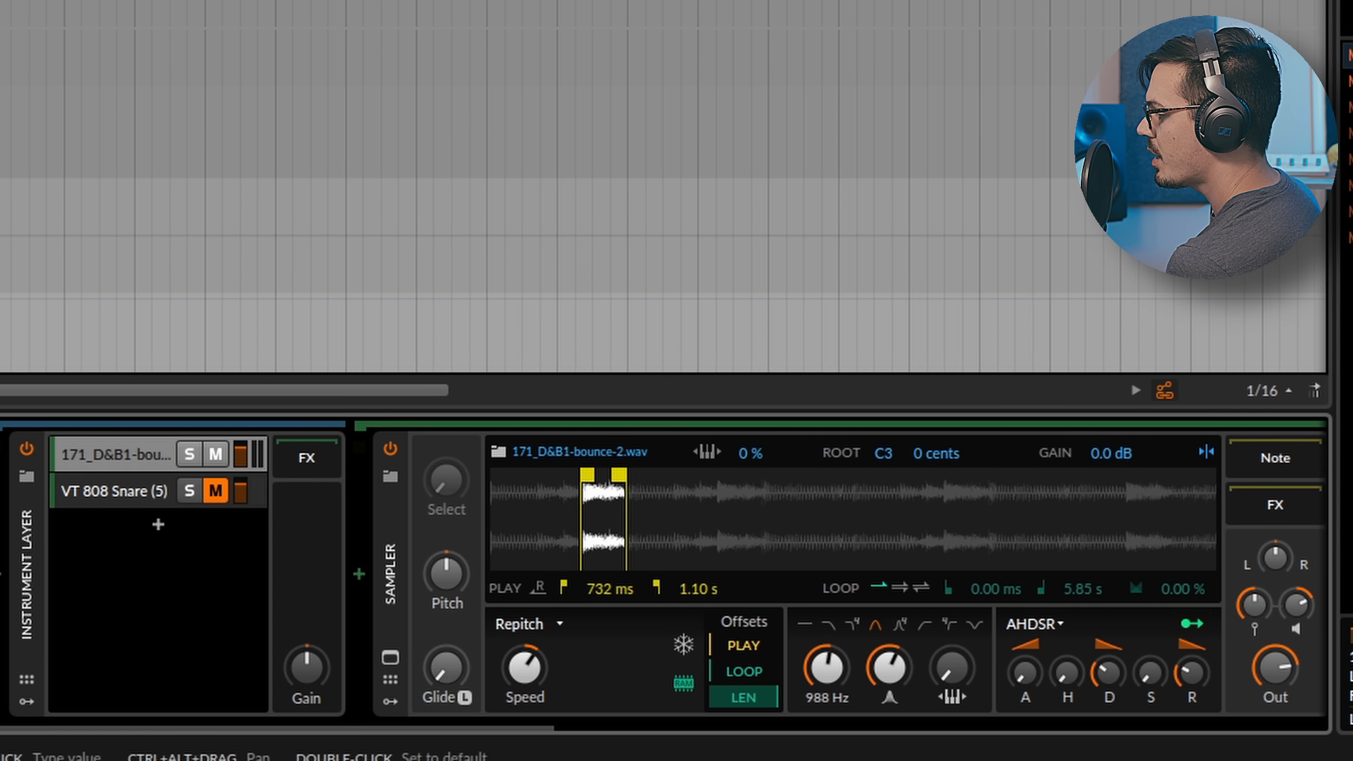
pyautogui.click(804, 624)
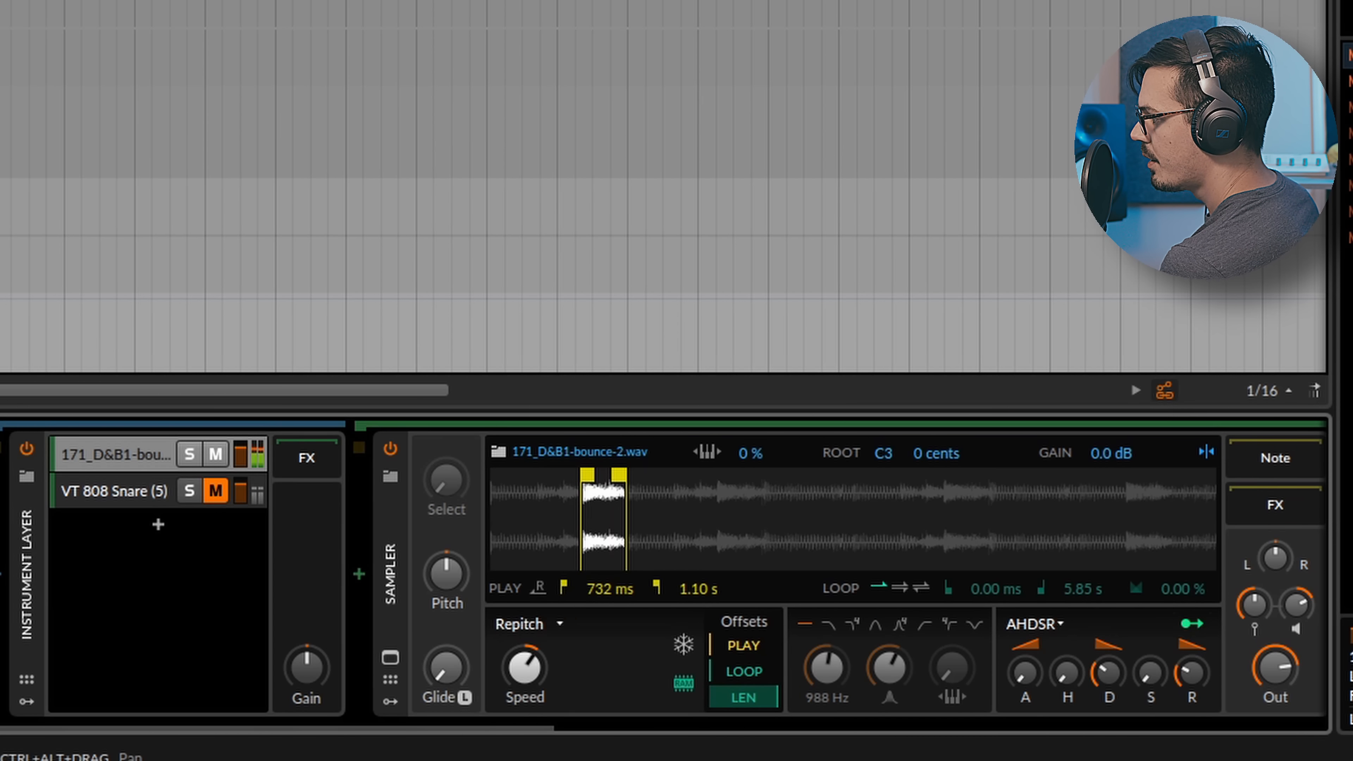
pyautogui.click(876, 624)
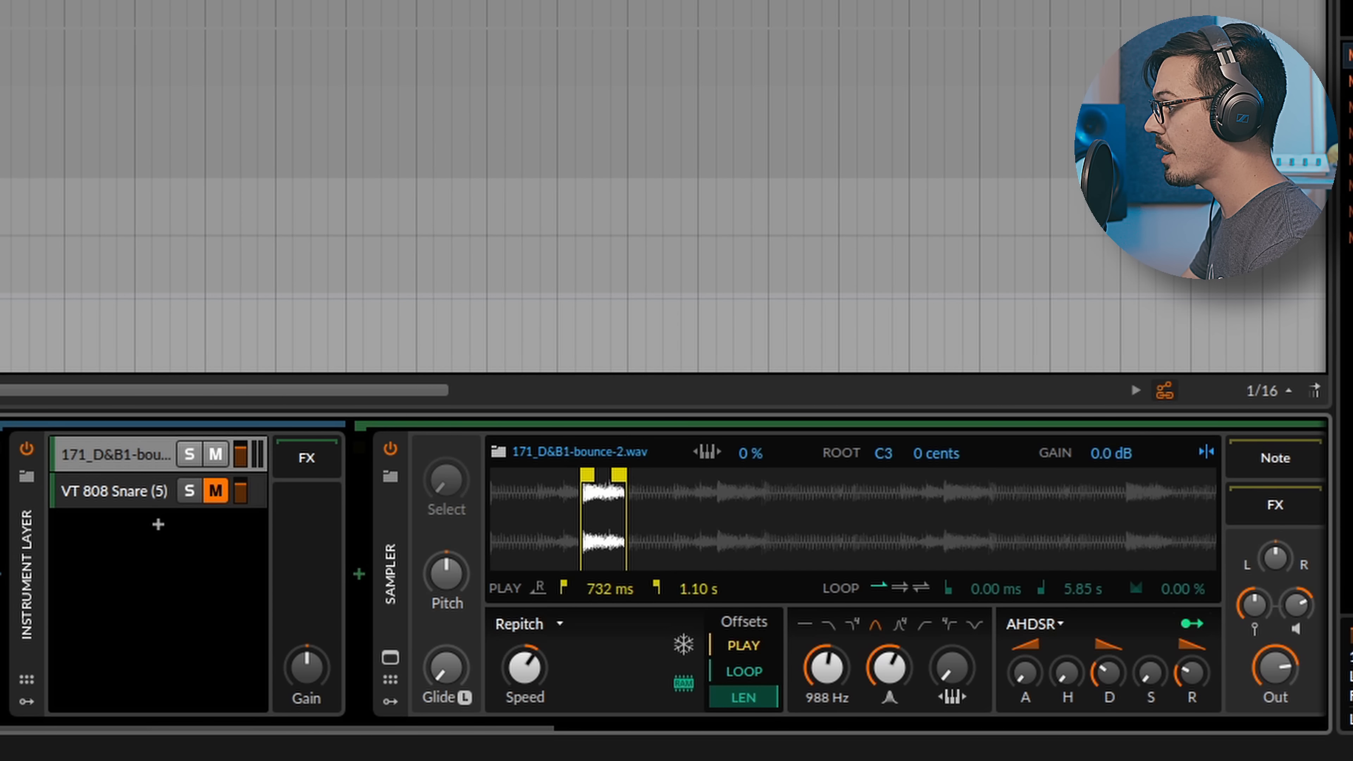
# Unmute and show the VT 808 Snare (5) layer, audition it with the 171_D&B1 bounce layer muted, and unmute the bounce layer
pyautogui.click(114, 490)
pyautogui.click(216, 491)
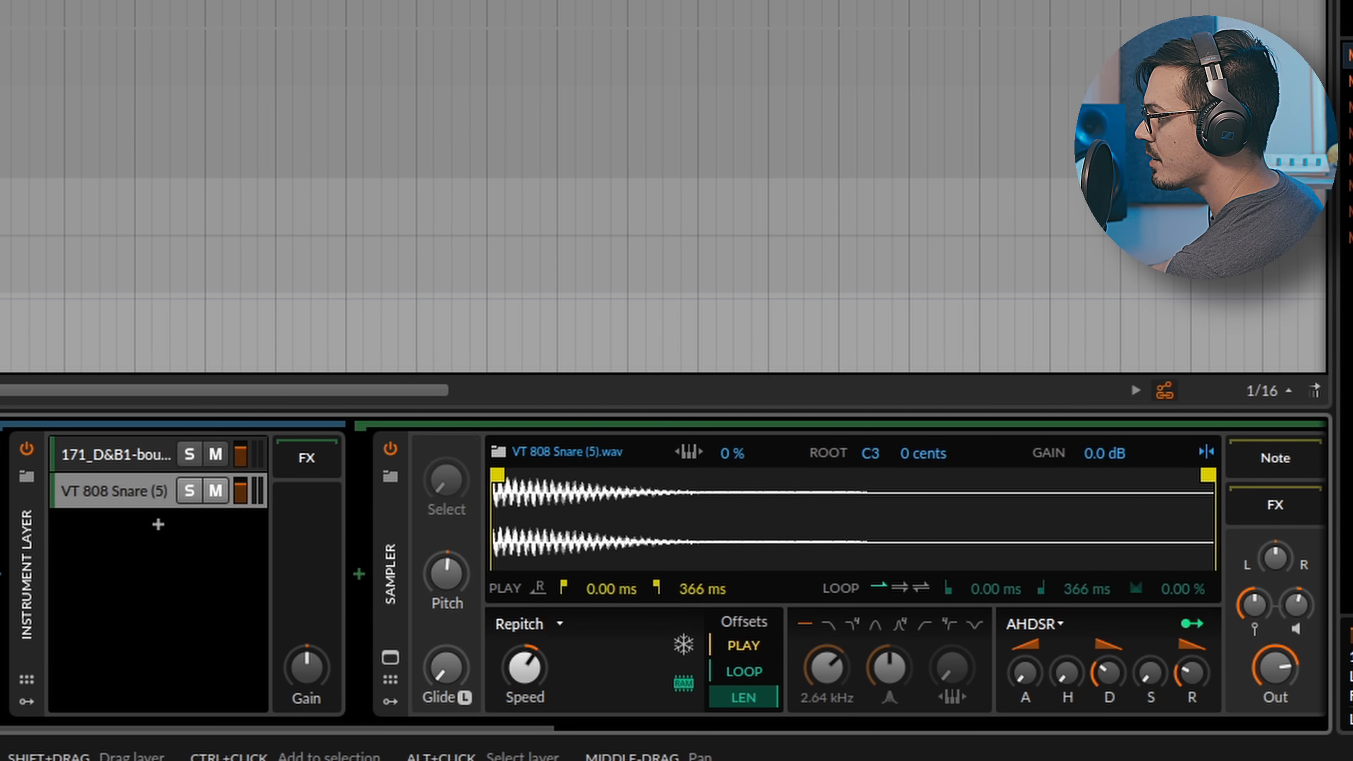
pyautogui.click(215, 454)
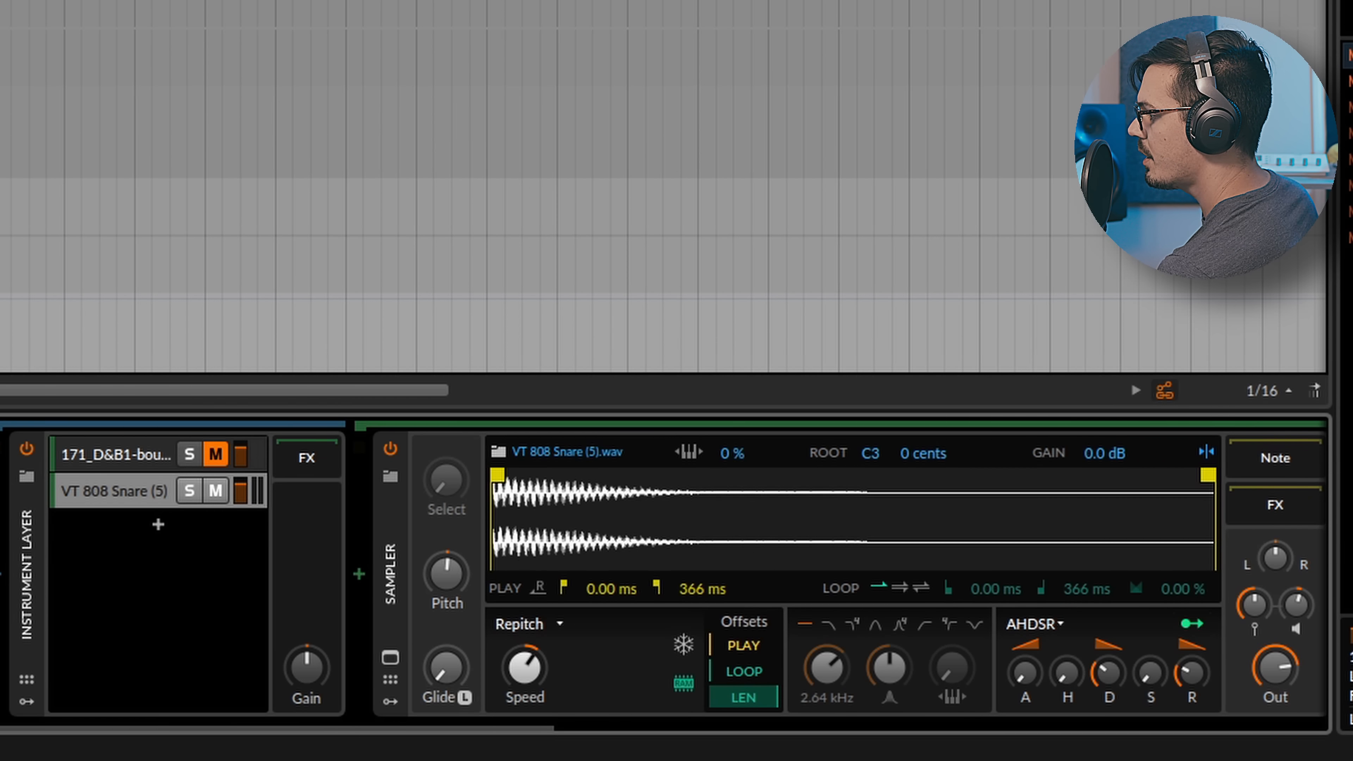
pyautogui.click(215, 454)
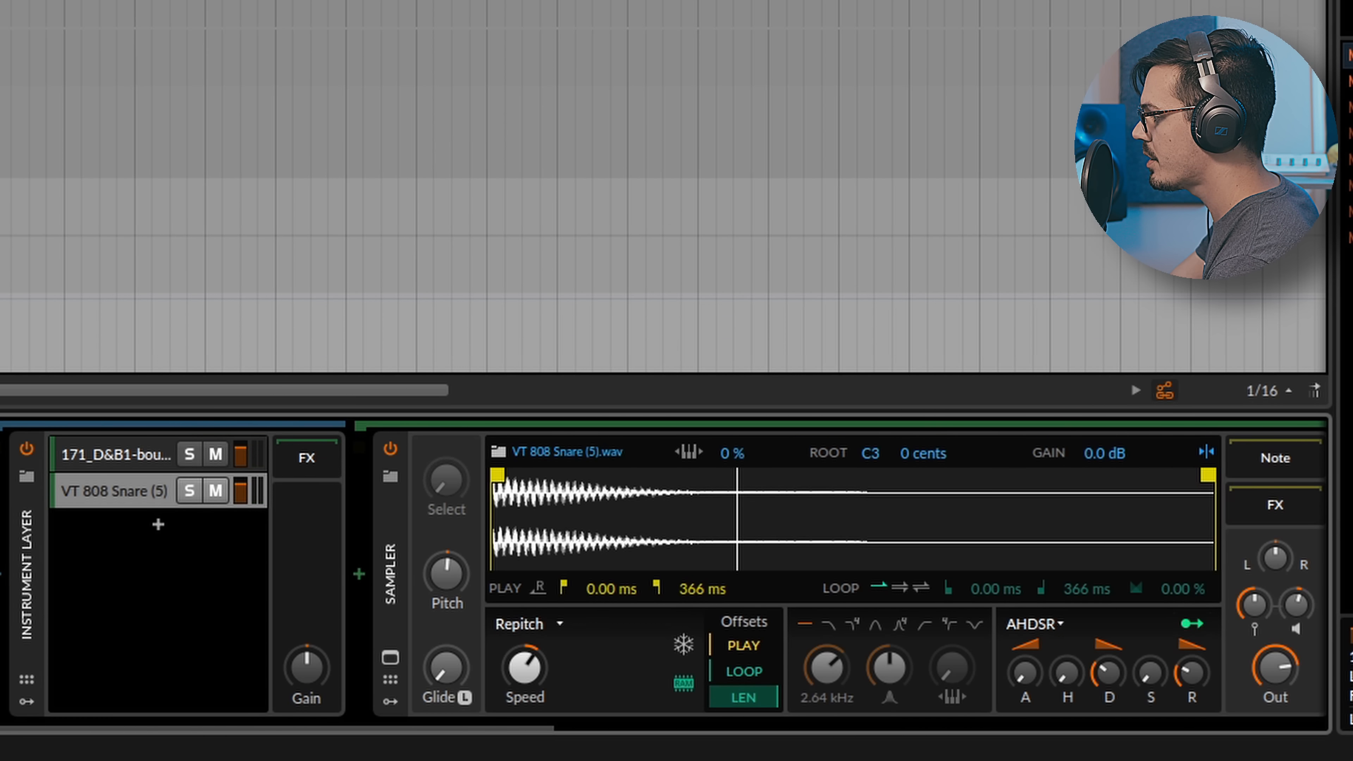
# Open the snare pad's Distortion device window, inspect its Drive setting, and close the window
pyautogui.hscroll(5, 663, 574)
pyautogui.click(580, 449)
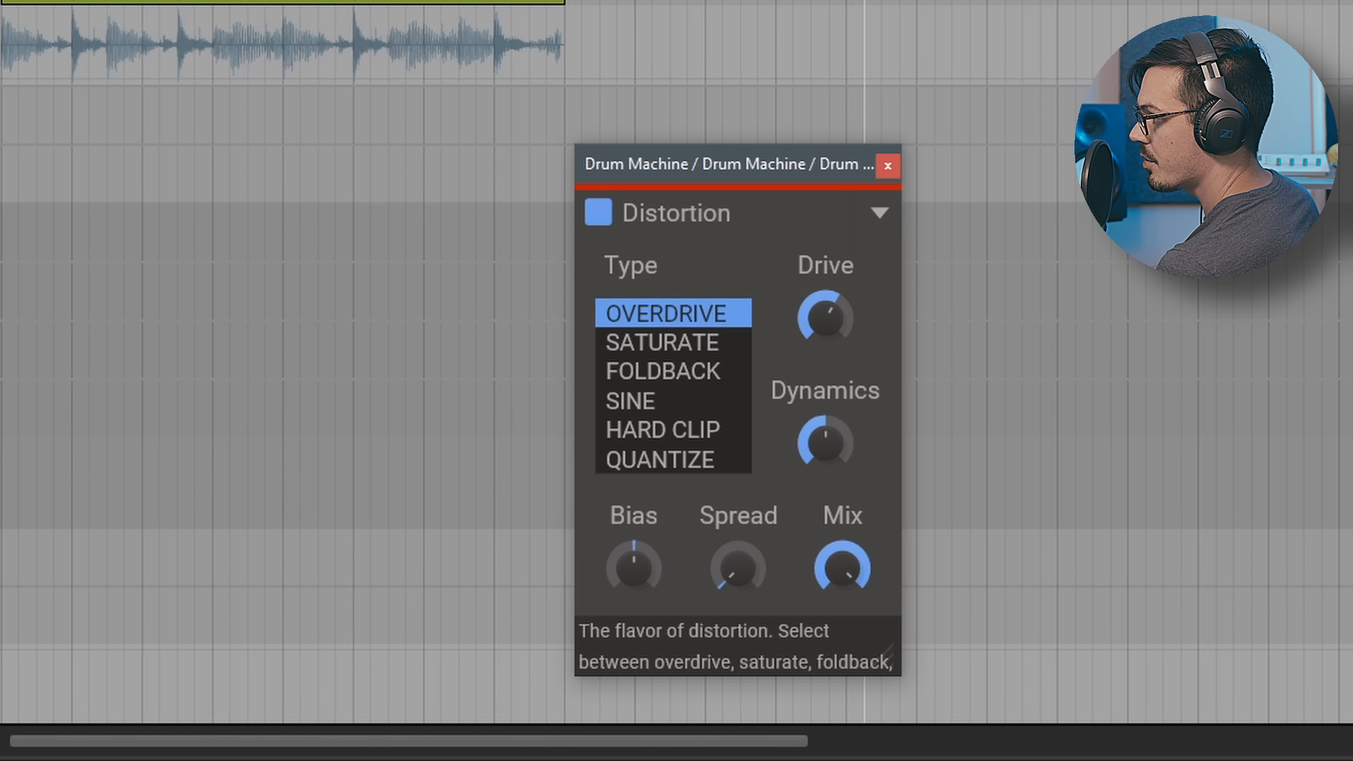
pyautogui.moveTo(825, 318)
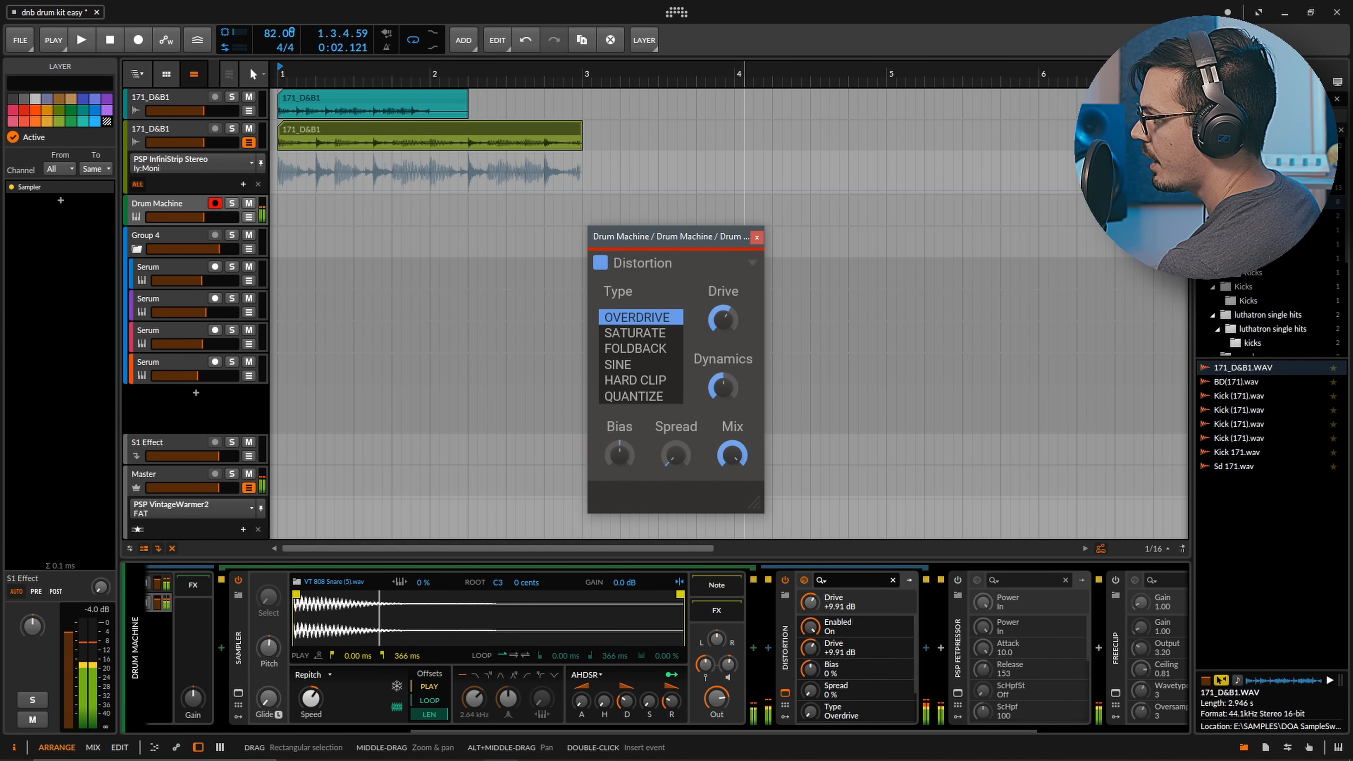
pyautogui.click(888, 166)
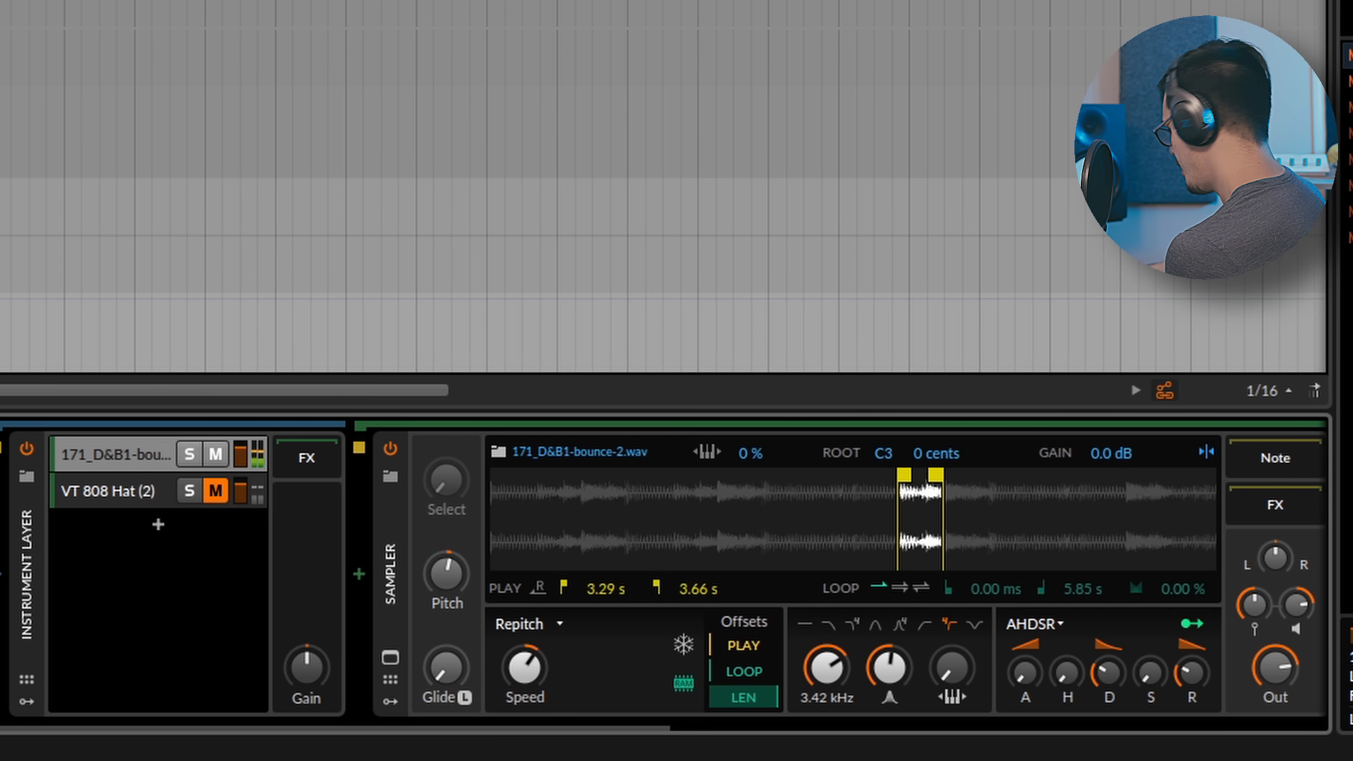
# Raise the envelope attack slightly on the bounce slice layered with VT 808 Hat (2), and compare the sound with its filter off and on
pyautogui.moveTo(1025, 673); pyautogui.dragTo(1025, 664)
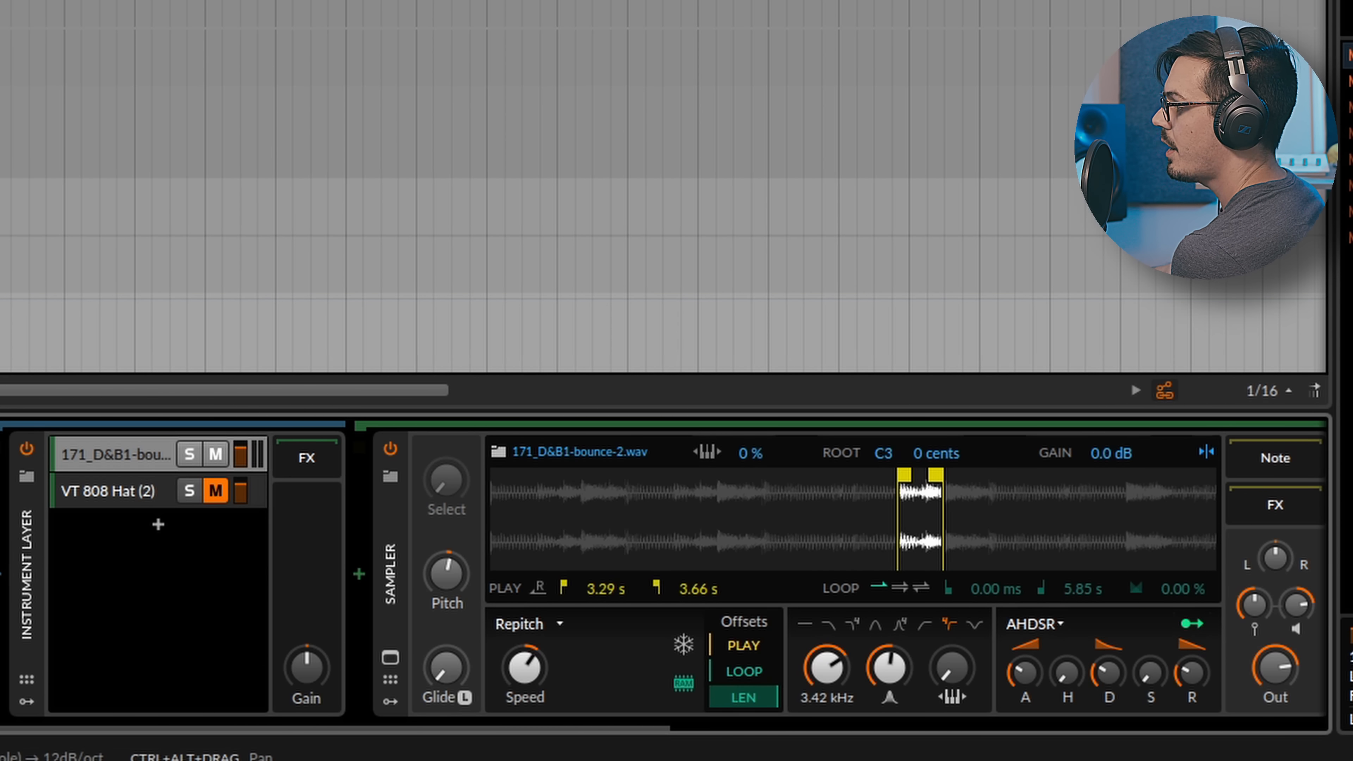
pyautogui.click(805, 623)
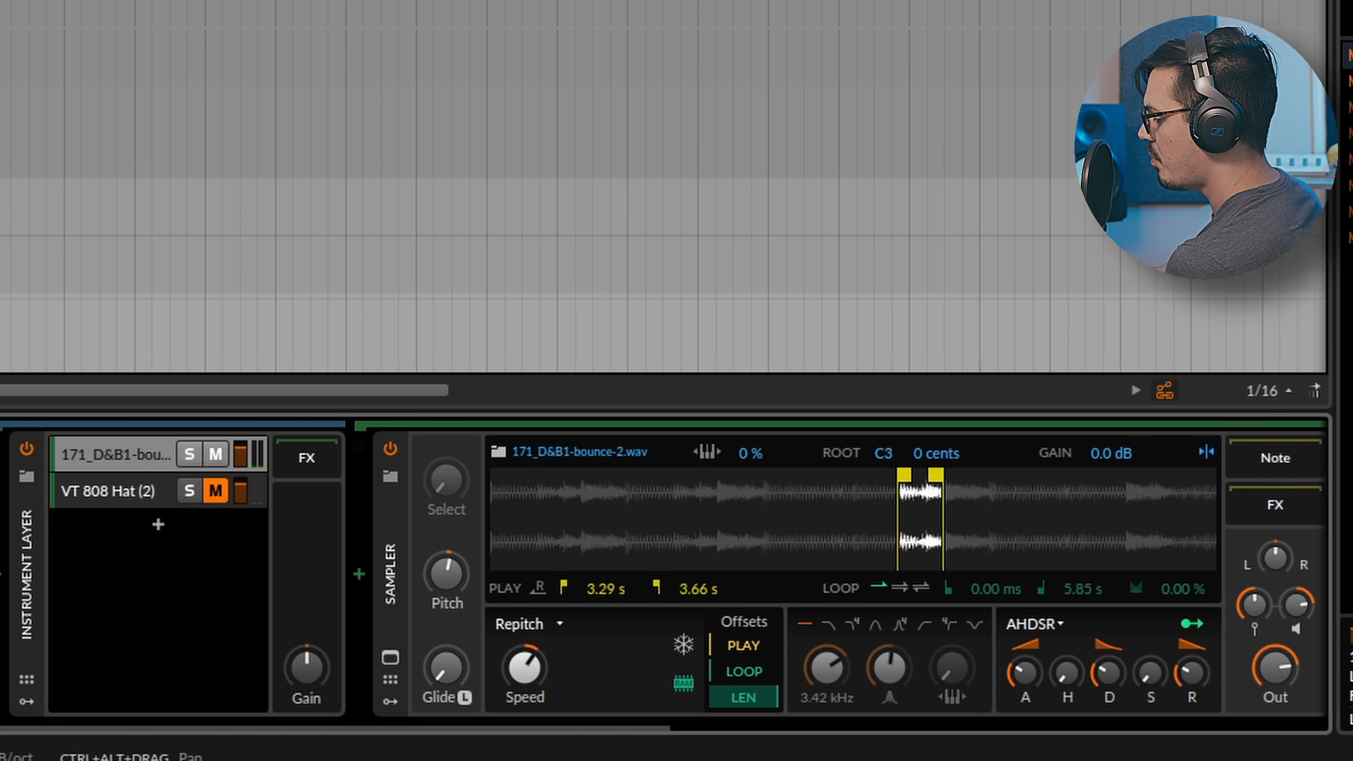
pyautogui.click(949, 624)
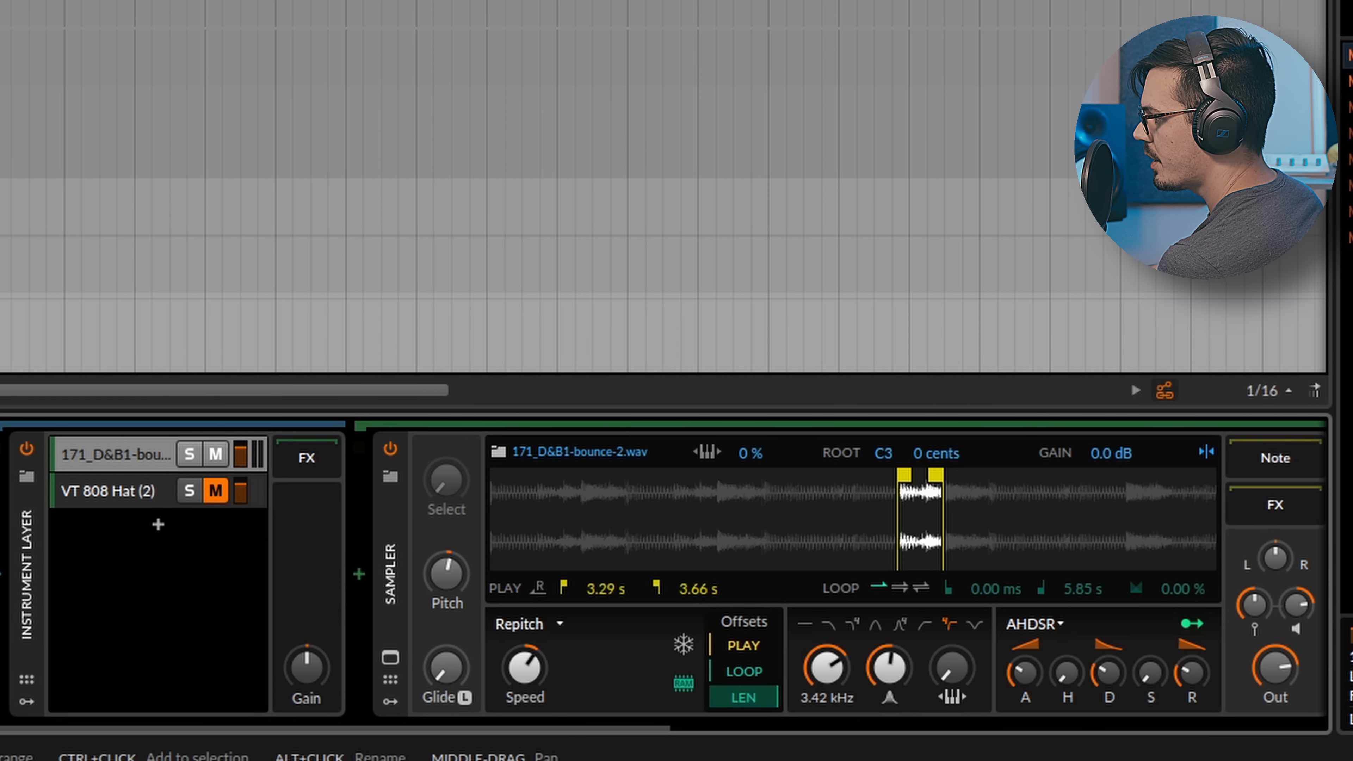
# Isolate the VT 808 Hat (2) layer by unmuting it and muting the 171_D&B1 bounce, inspect its sampler pitch, and unmute the bounce
pyautogui.click(216, 491)
pyautogui.click(215, 454)
pyautogui.click(108, 491)
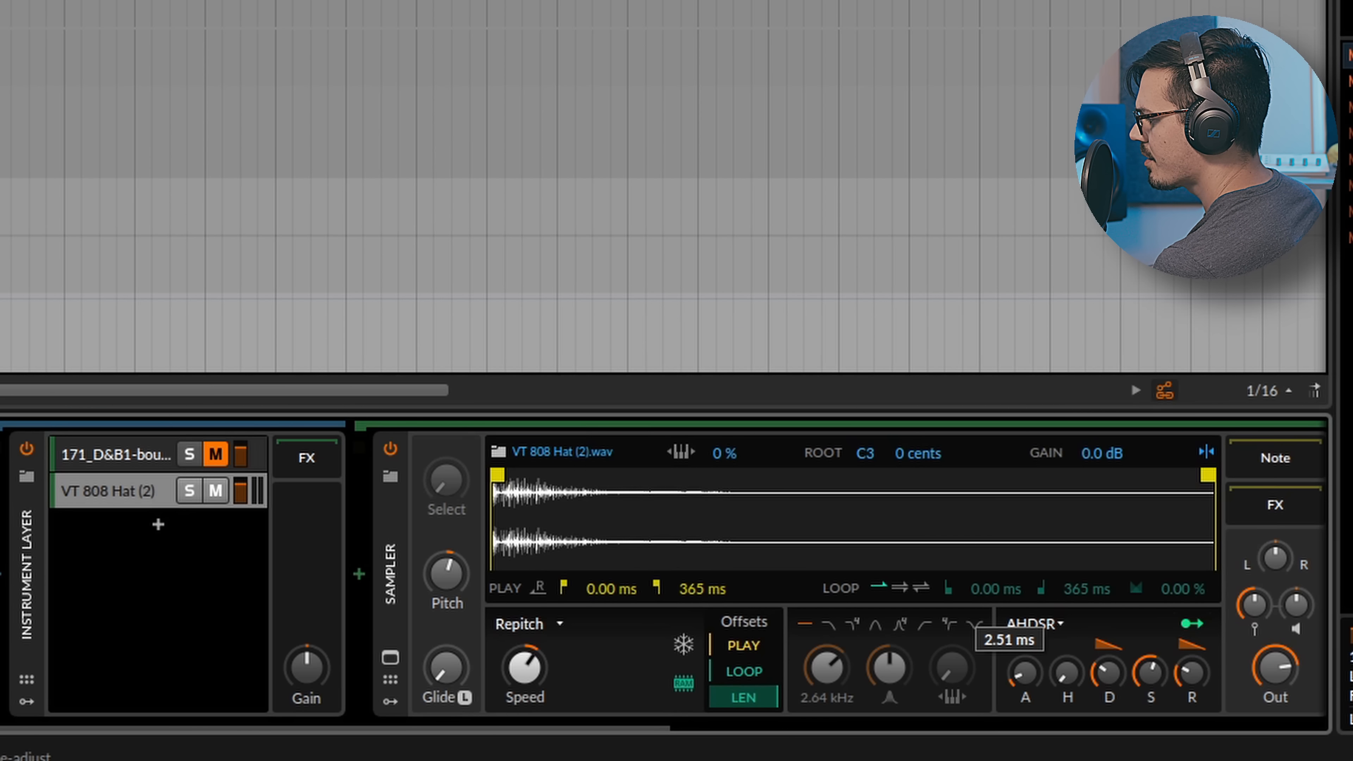
pyautogui.click(447, 574)
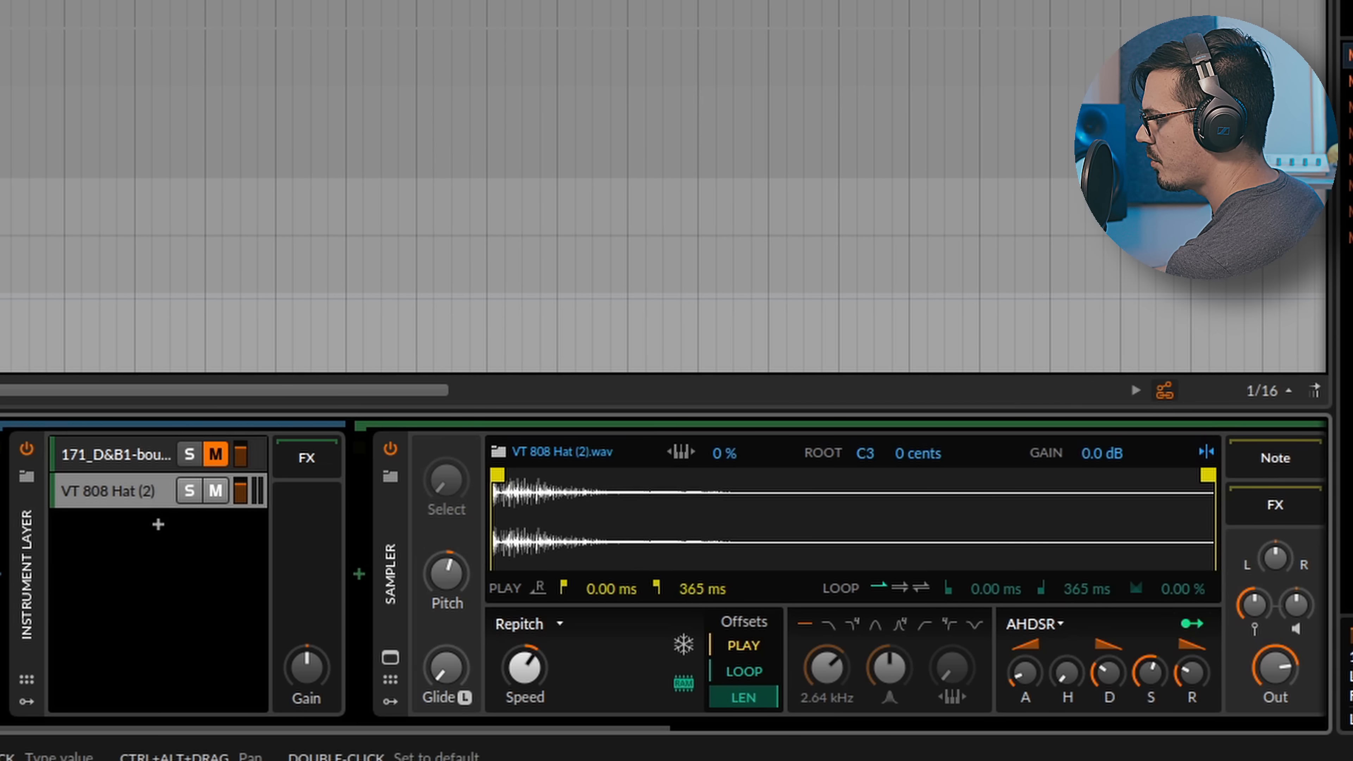
pyautogui.click(215, 454)
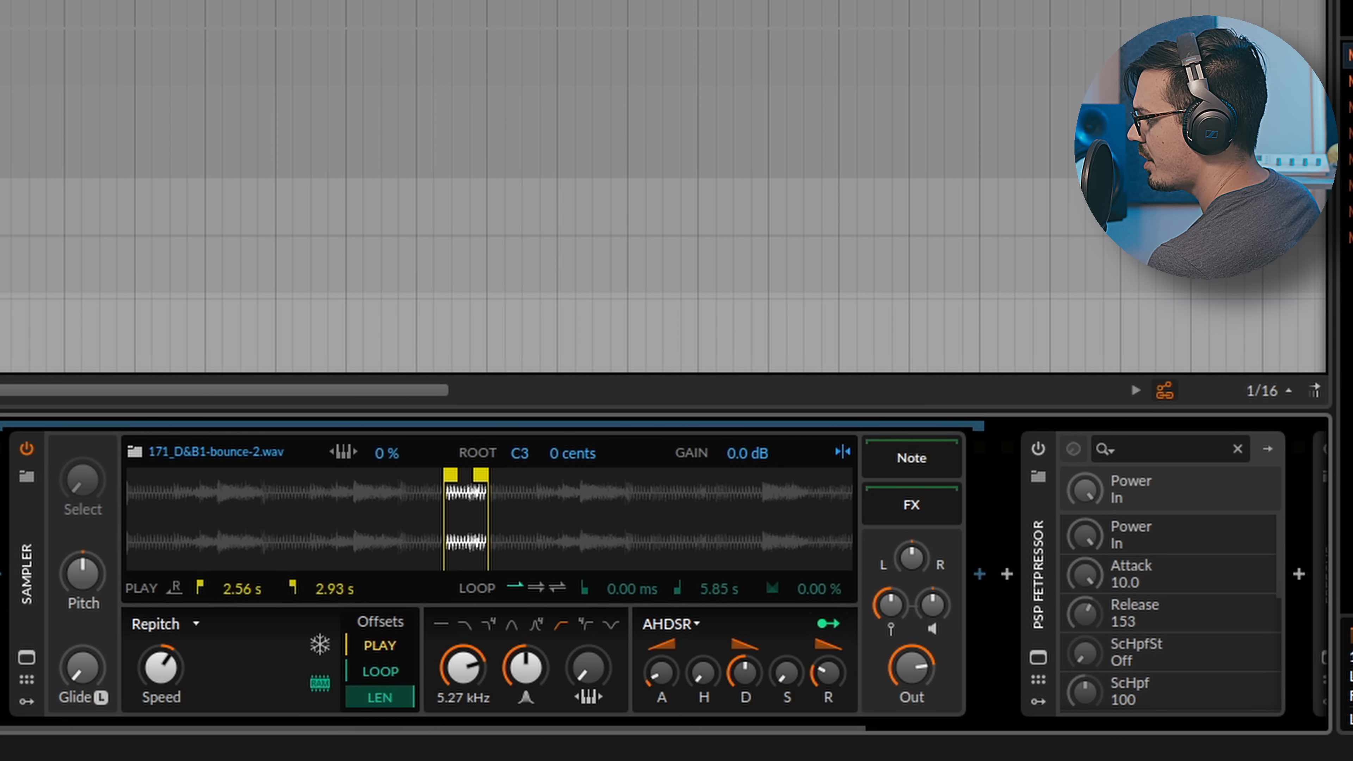
# Check the envelope attack and decay times of the 171_D&B1 bounce slice that starts at 2.56 s
pyautogui.moveTo(661, 673); pyautogui.dragTo(662, 671)
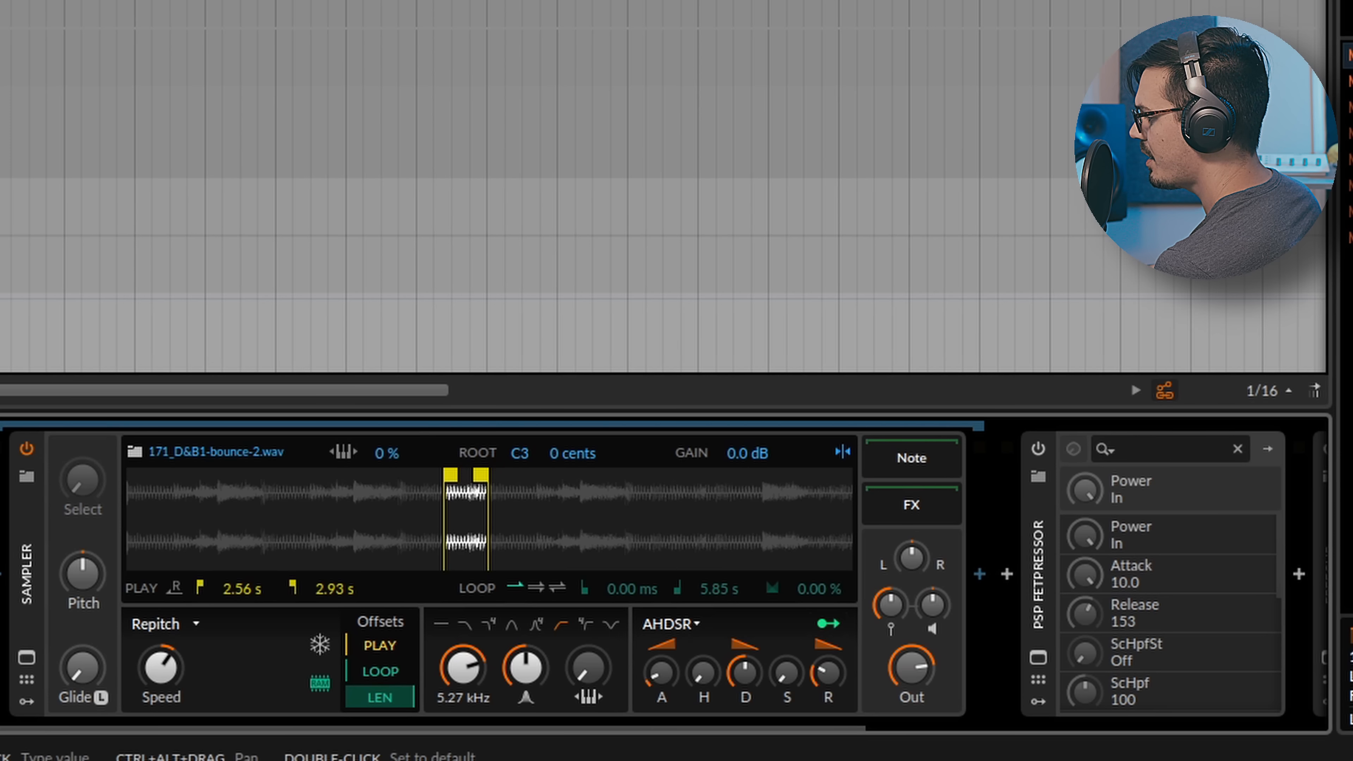
pyautogui.moveTo(745, 672); pyautogui.dragTo(745, 673)
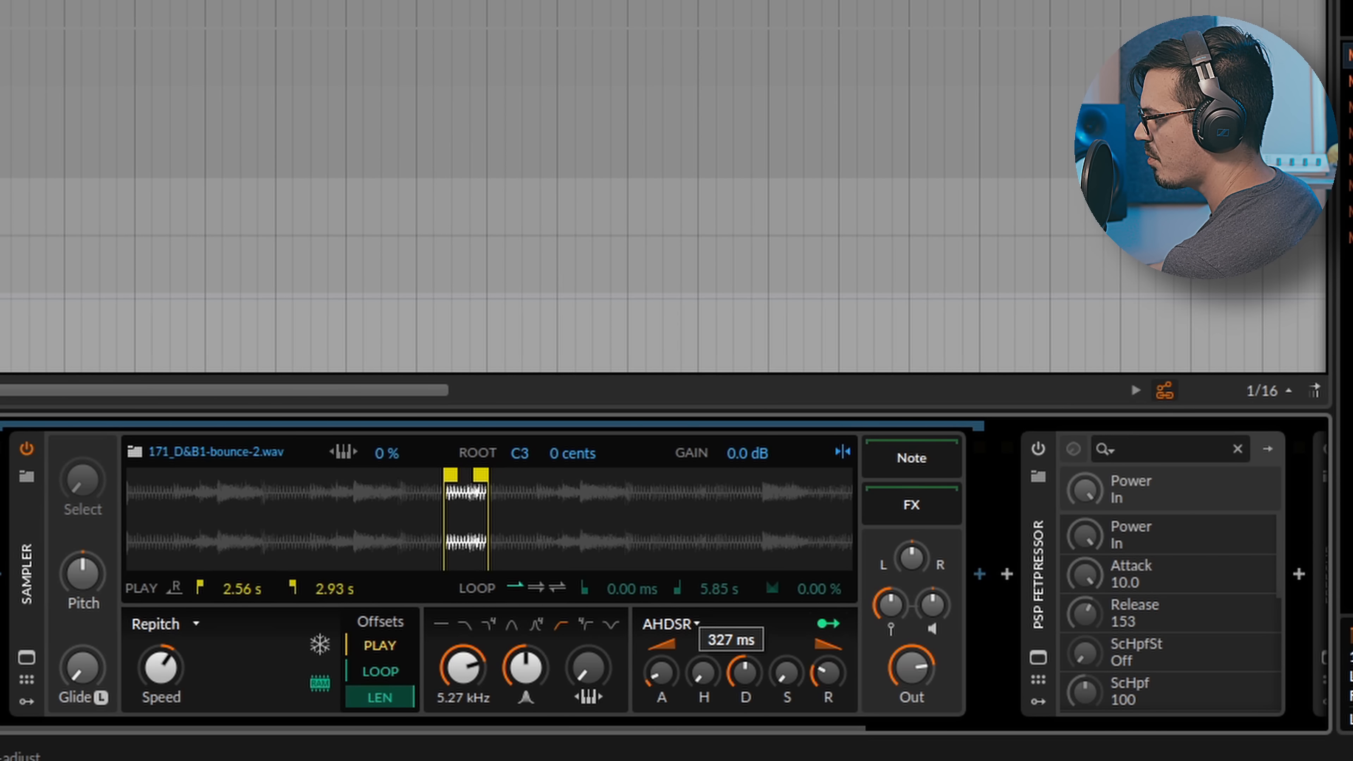
pyautogui.moveTo(745, 673); pyautogui.dragTo(745, 672)
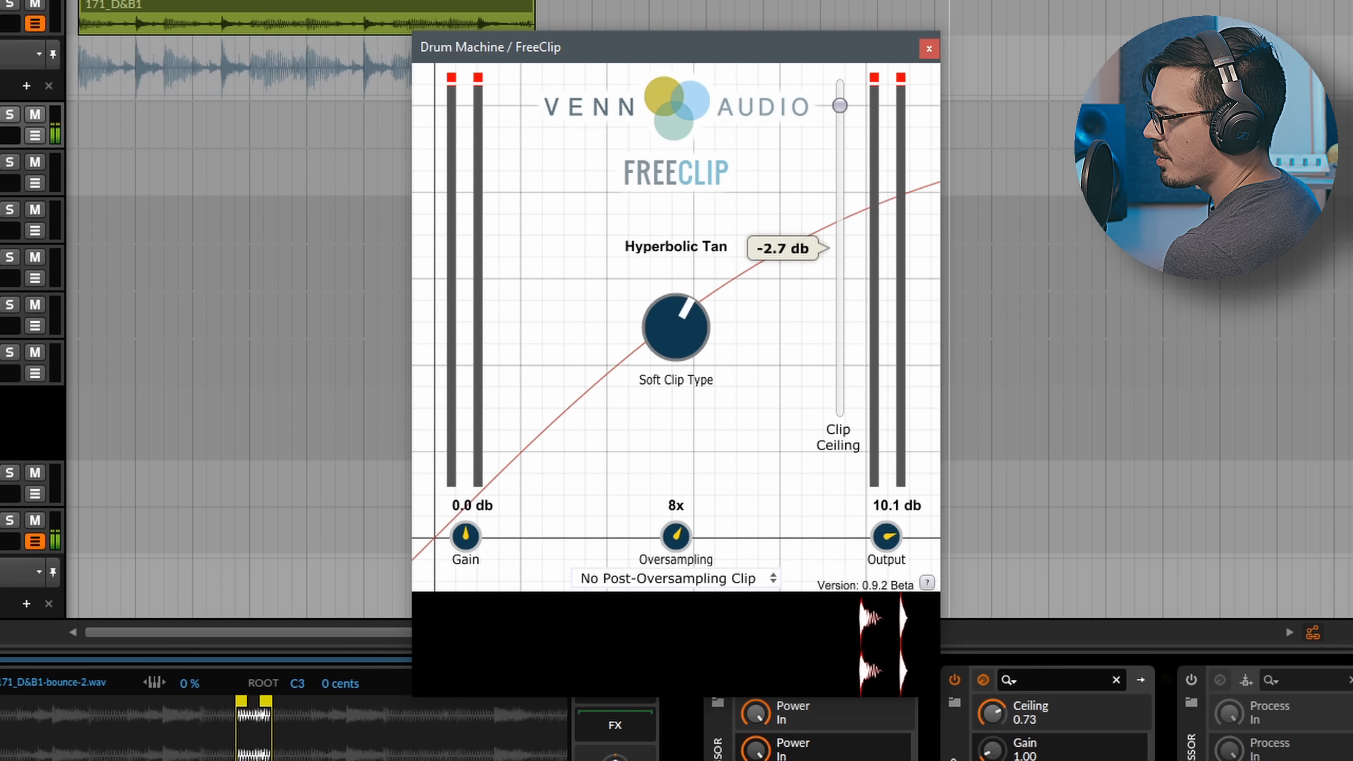
# Lower FreeClip's clip ceiling to -6.3 dB to hear heavier clipping, and raise it back near the top
pyautogui.moveTo(840, 106); pyautogui.dragTo(840, 135)
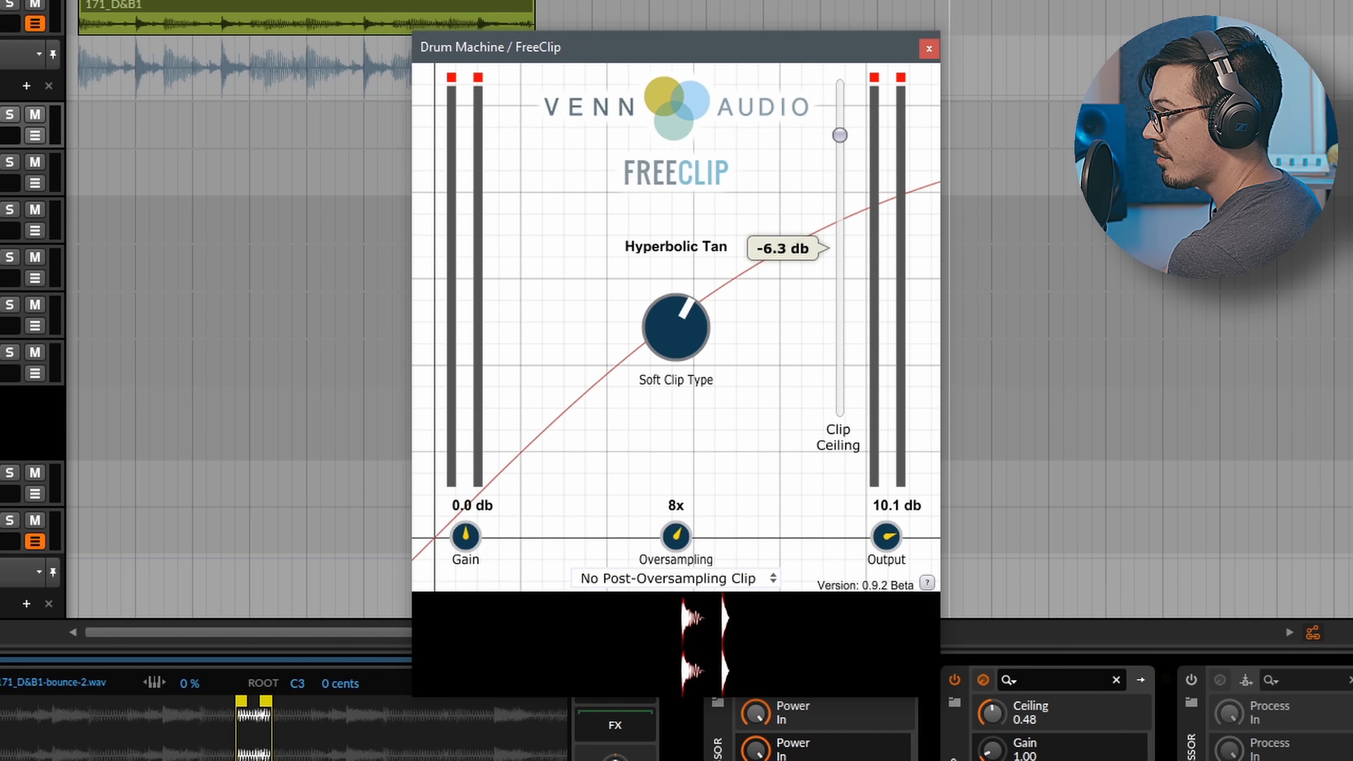
pyautogui.moveTo(840, 135); pyautogui.dragTo(840, 101)
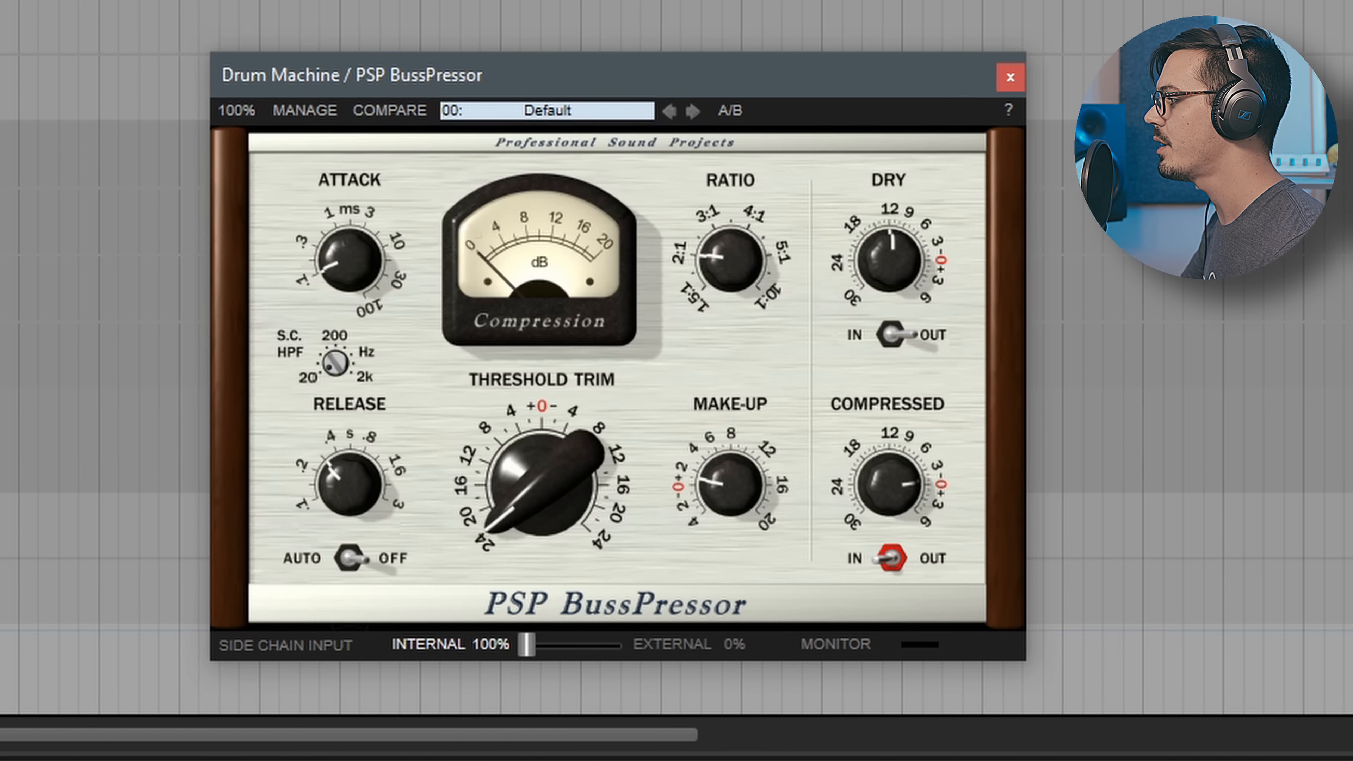
# Review the release, ratio and attack settings of PSP BussPressor on the Drum Machine, and close its window
pyautogui.moveTo(349, 484)
pyautogui.moveTo(731, 260)
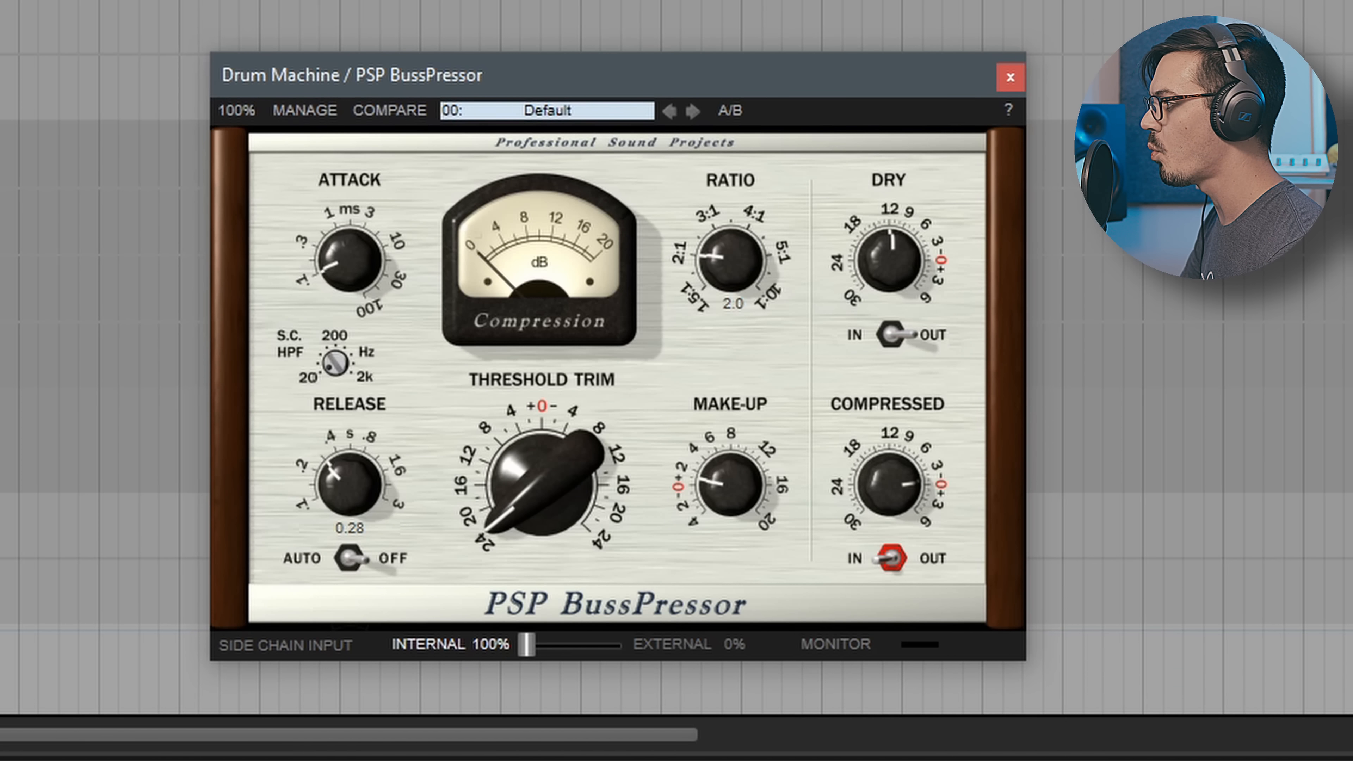
pyautogui.moveTo(350, 260)
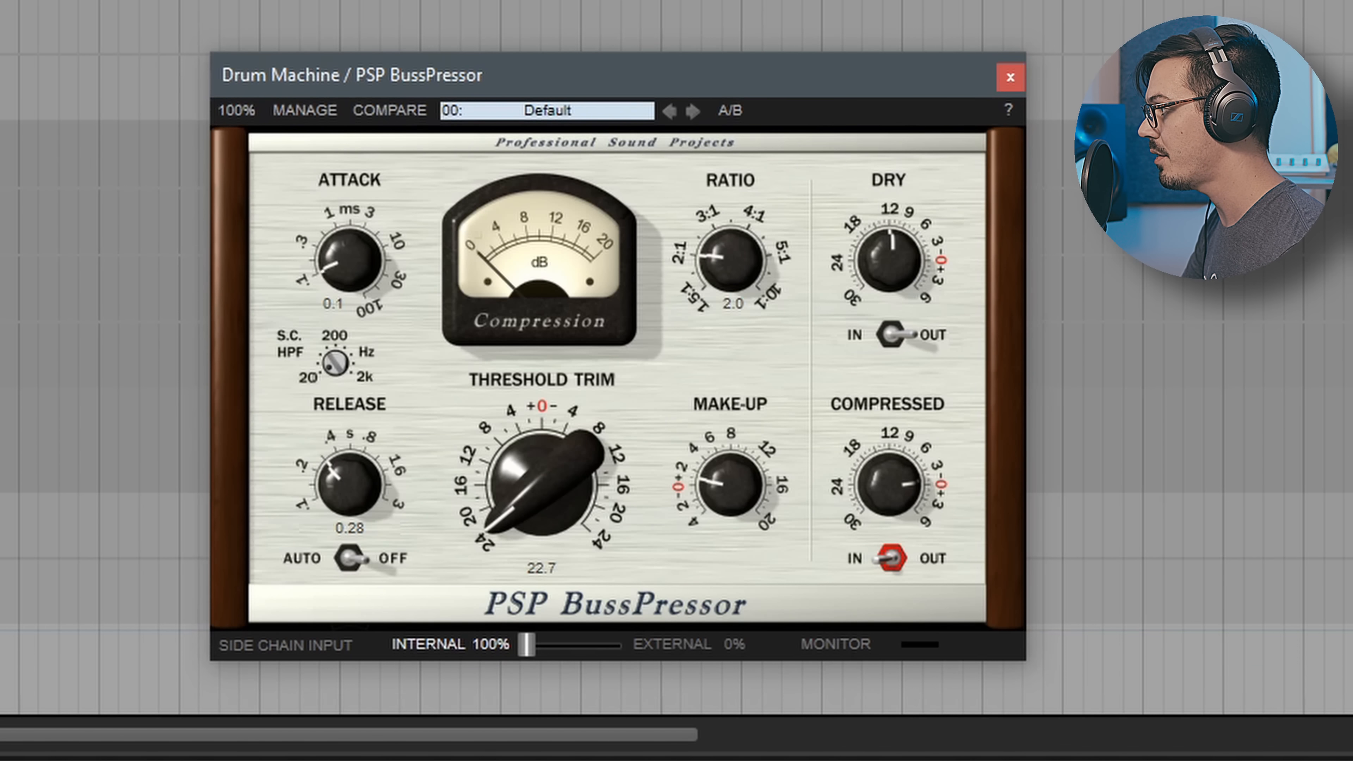
pyautogui.click(1010, 77)
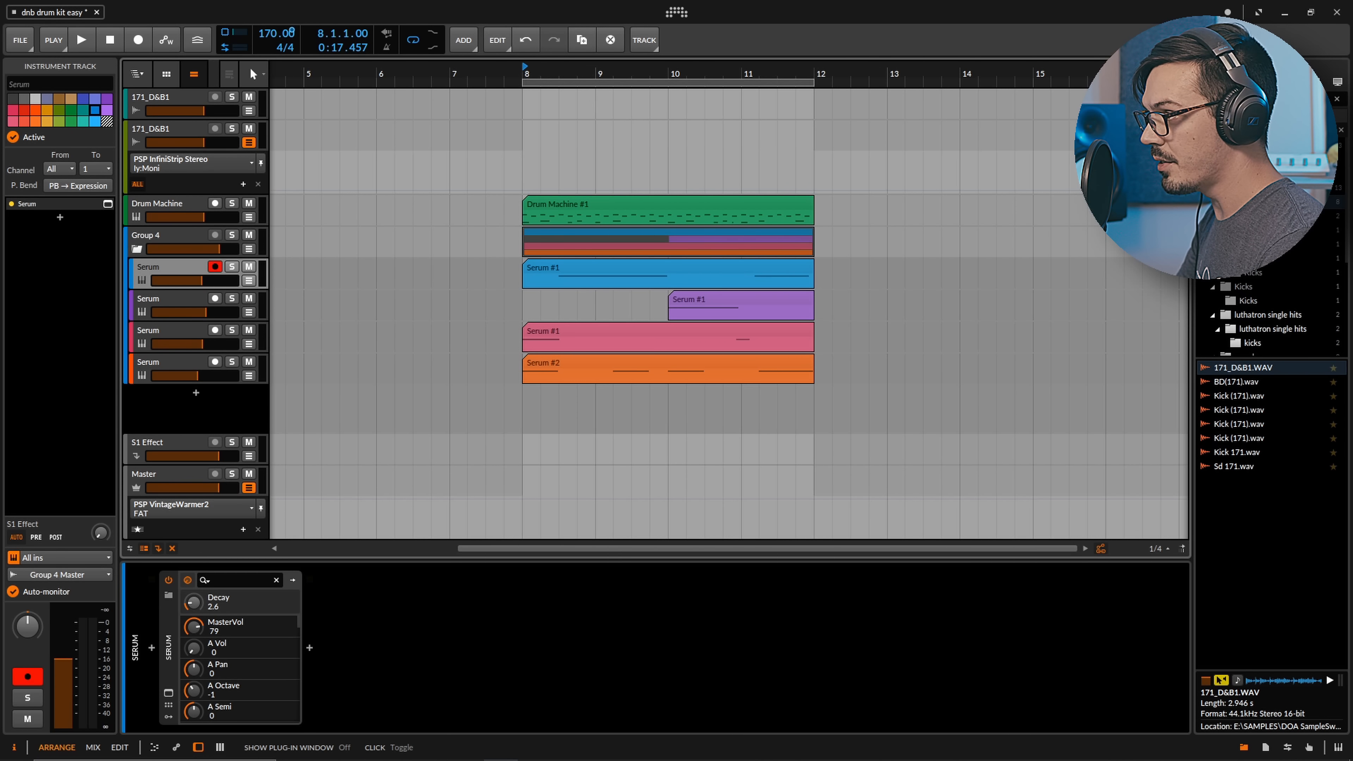
# Inspect the Serum patches on the blue and purple tracks in Group 4, closing each plug-in window
pyautogui.click(168, 693)
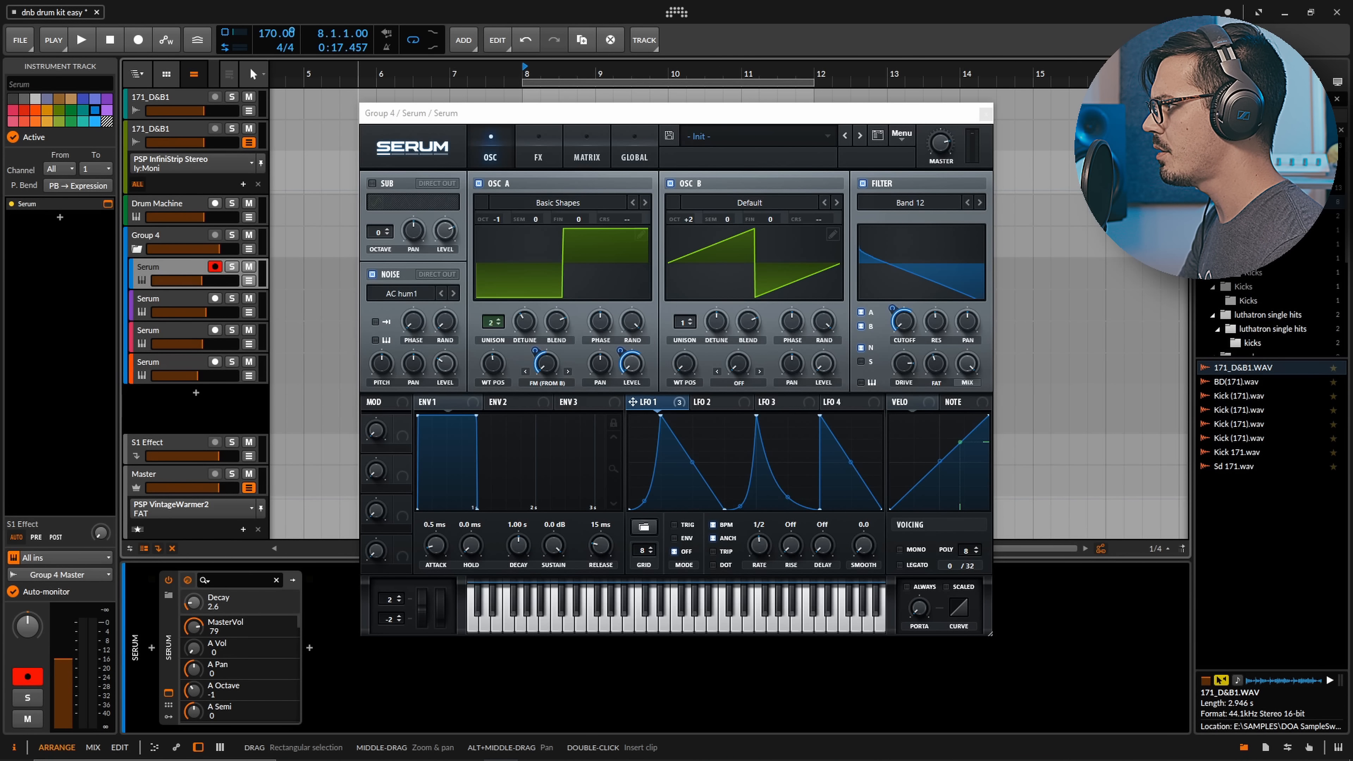
pyautogui.click(168, 693)
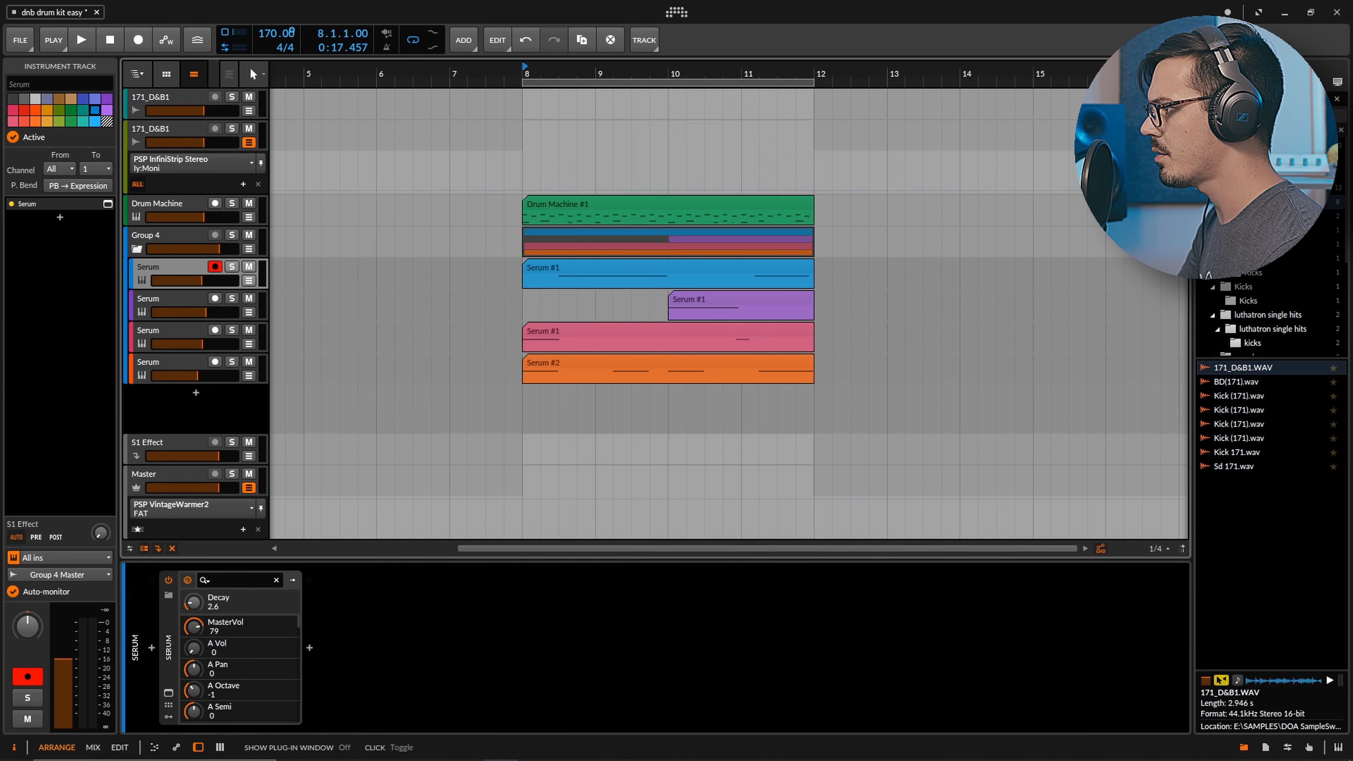
pyautogui.click(160, 299)
pyautogui.click(169, 693)
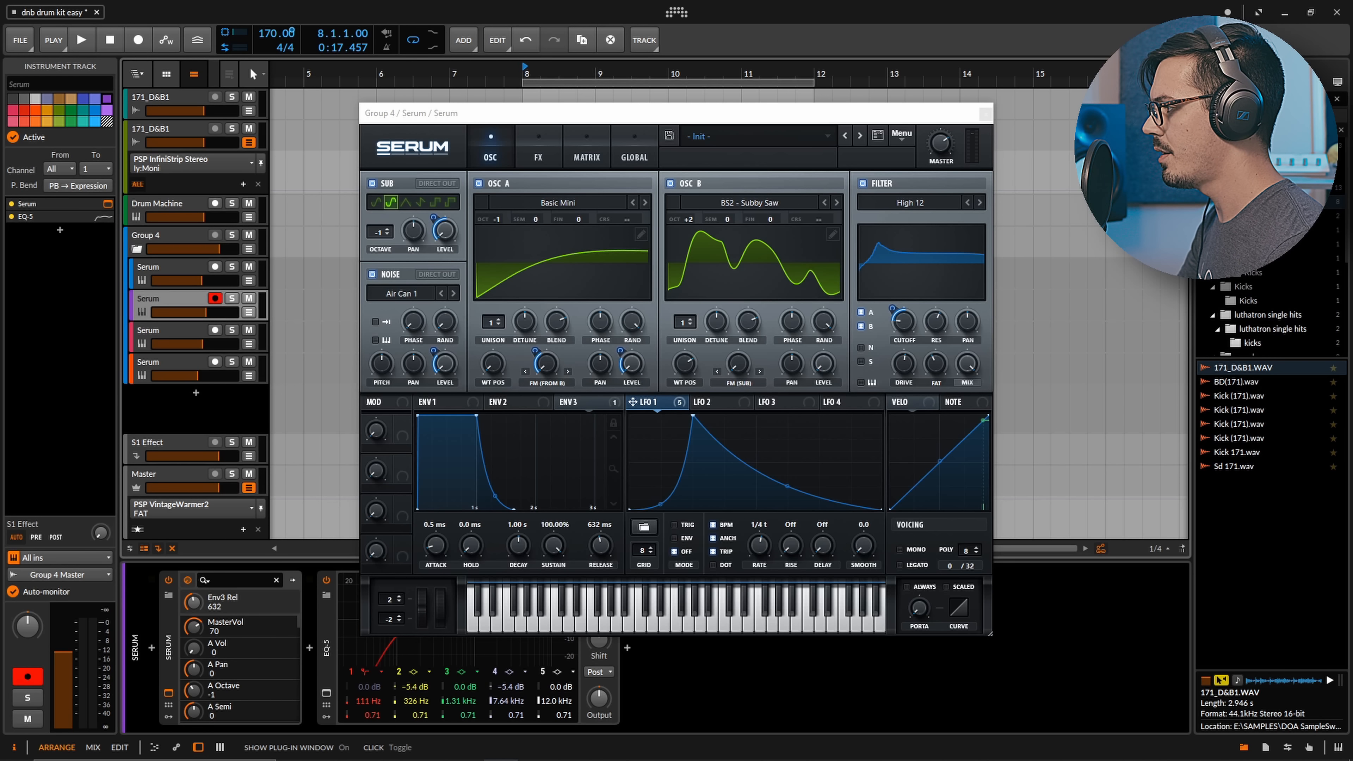
pyautogui.click(168, 693)
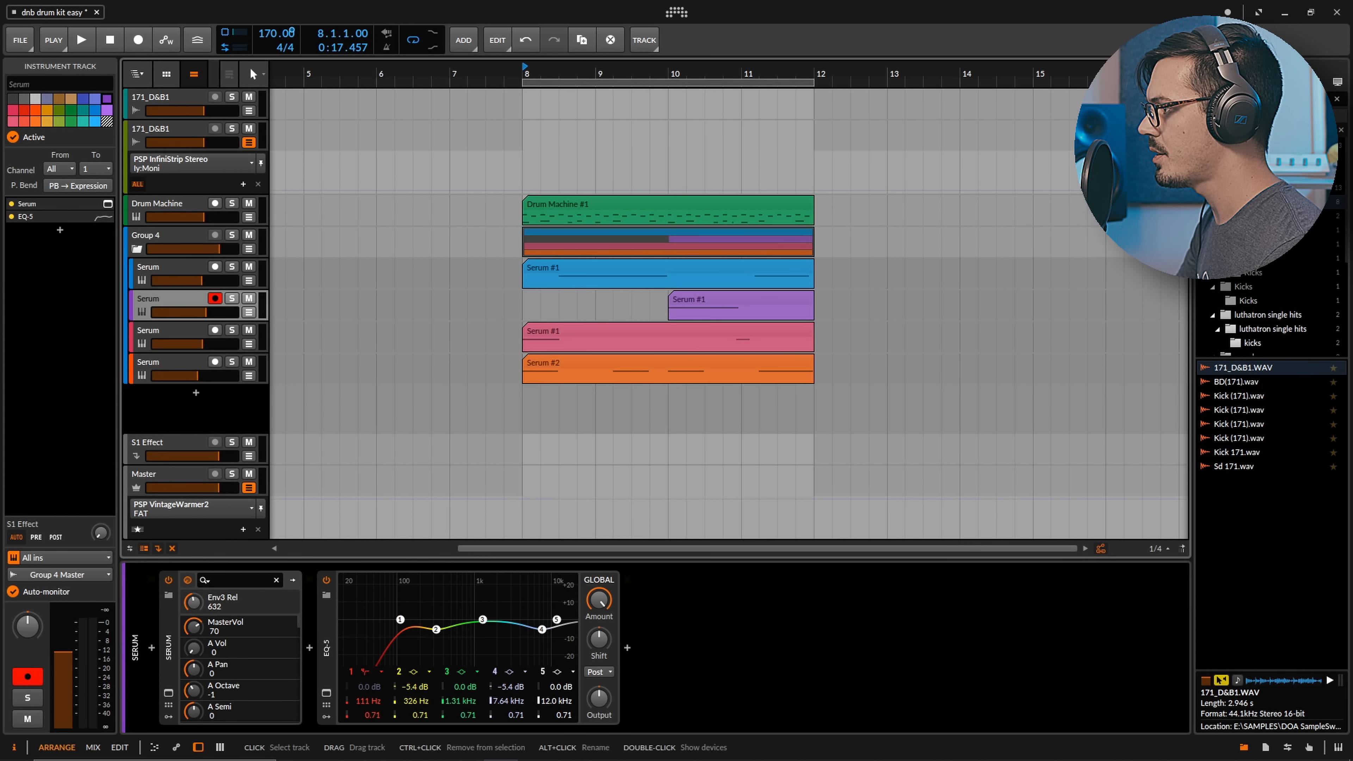
# Inspect the Serum patches on the pink and orange tracks in Group 4, close their windows, and play the arrangement from bar 8
pyautogui.click(160, 331)
pyautogui.click(168, 692)
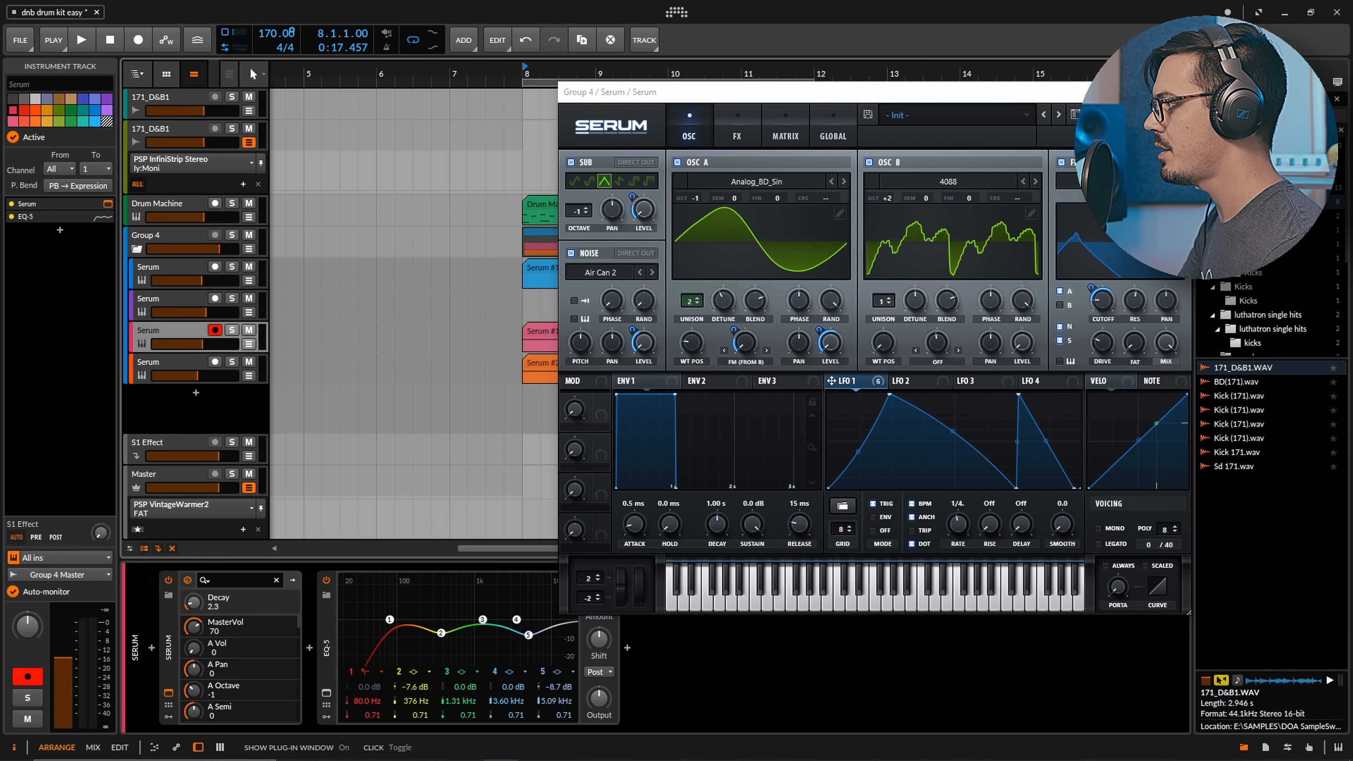
pyautogui.click(169, 693)
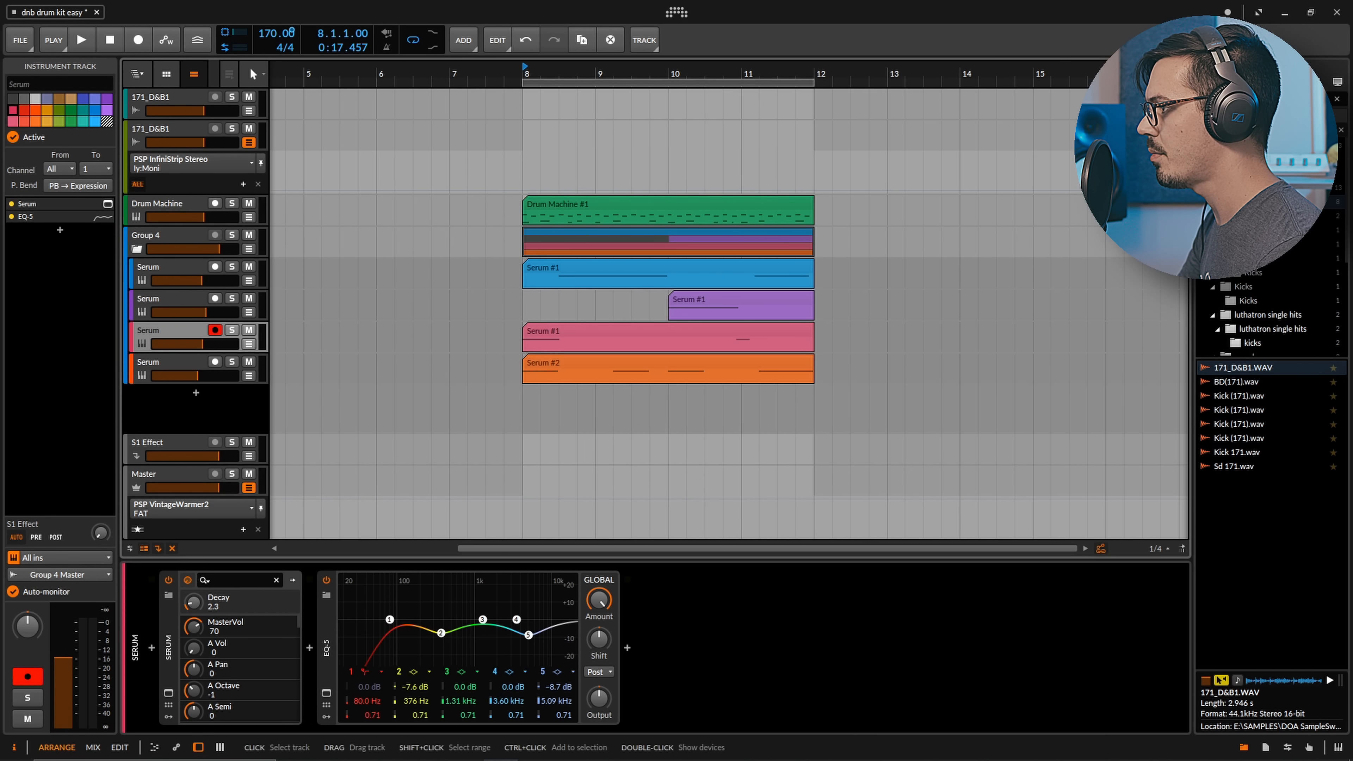
pyautogui.click(160, 363)
pyautogui.click(169, 693)
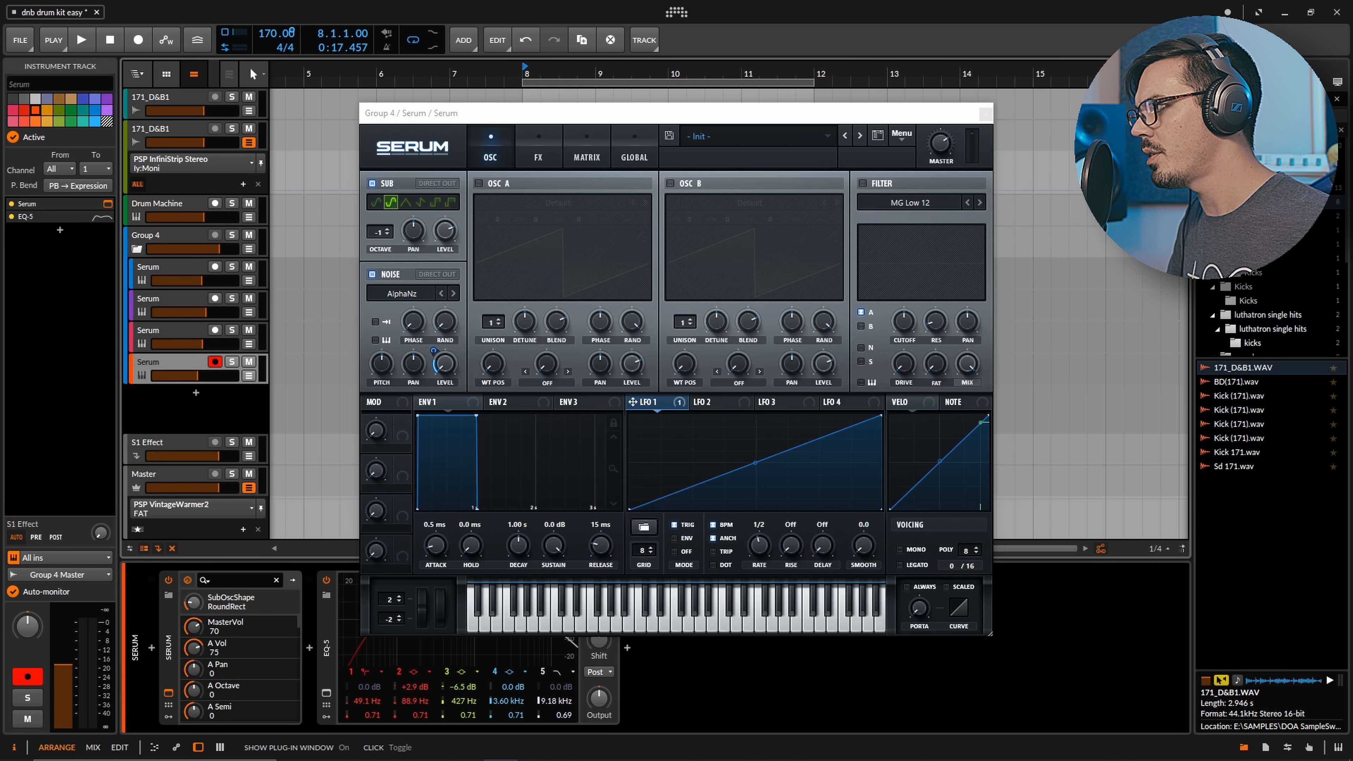
pyautogui.click(168, 692)
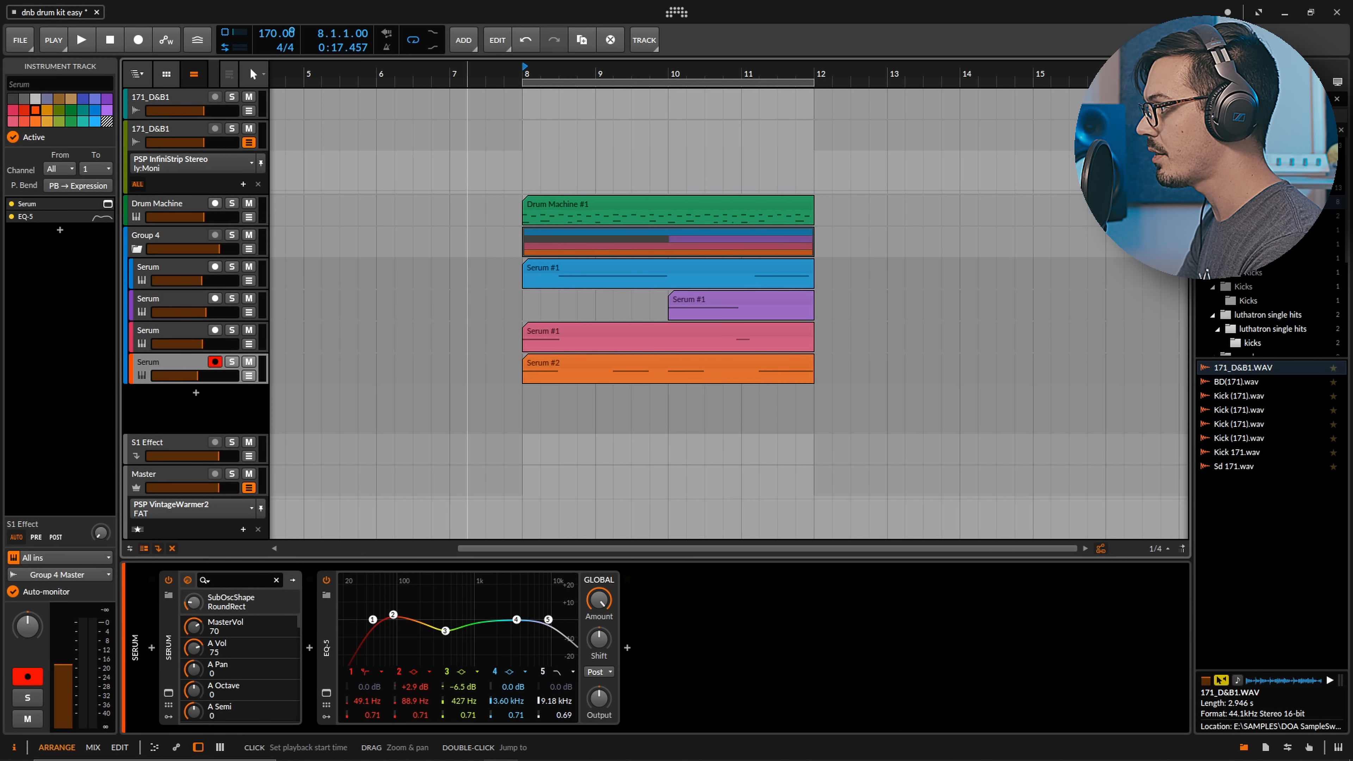
pyautogui.press('space')
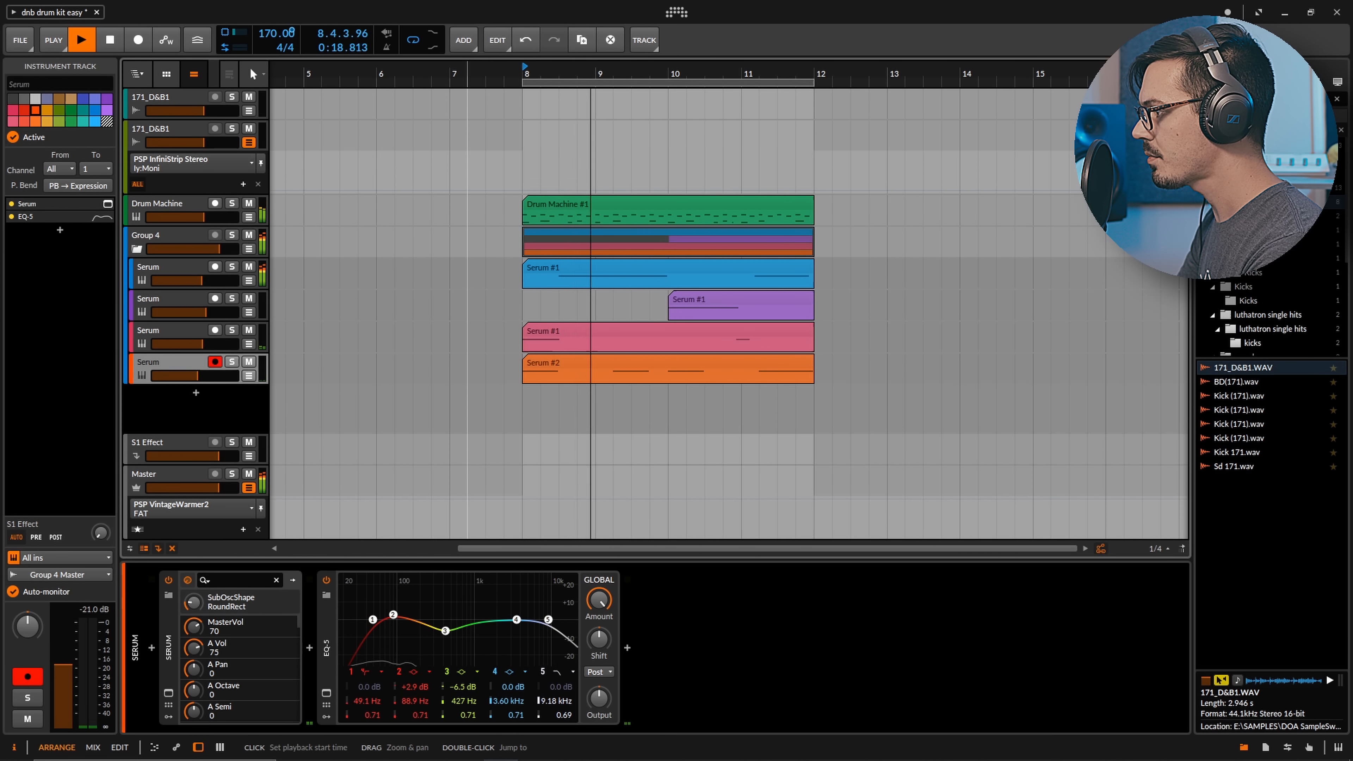